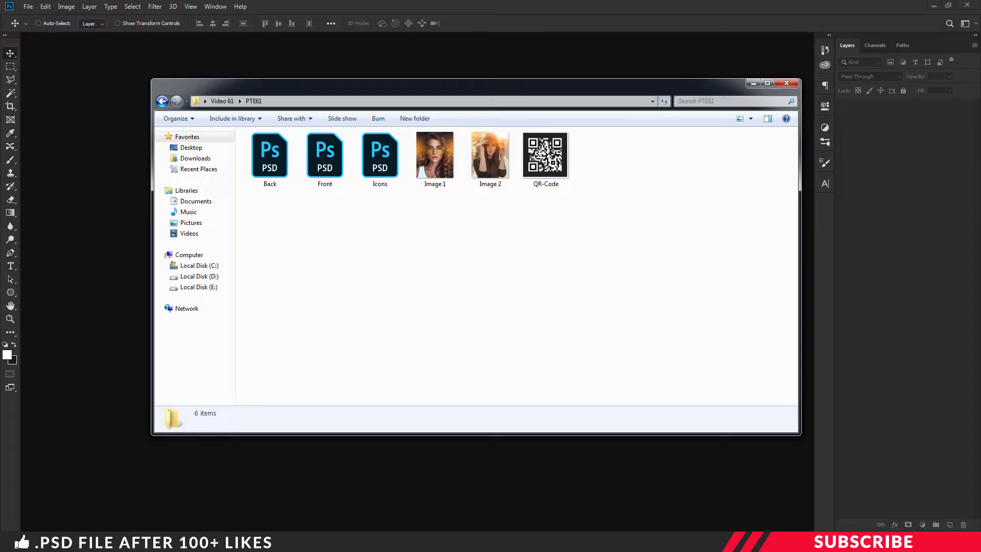
- Open Front.psd, hiding and then re-showing the Color Palette swatches
double_click(323, 169)
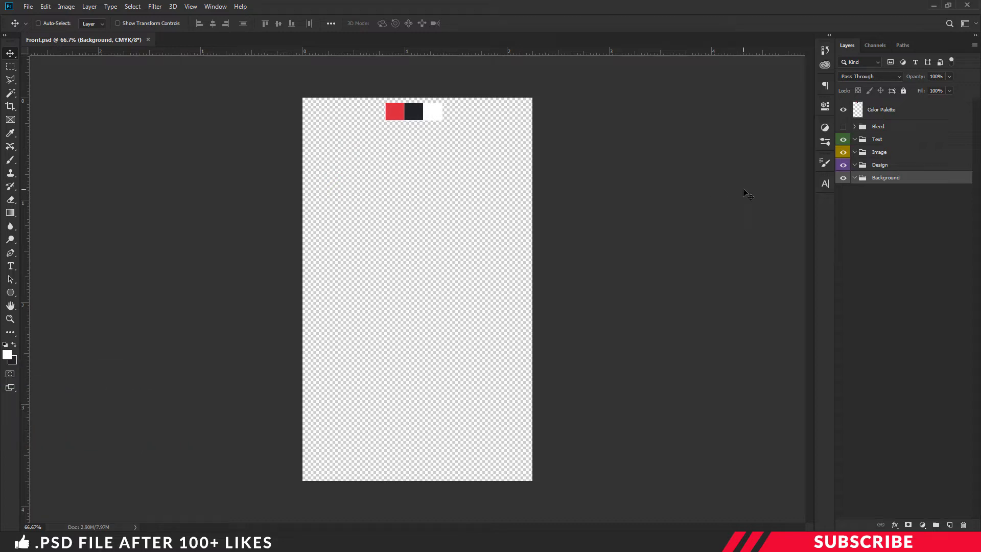
left_click(843, 109)
left_click(844, 109)
- Fill a new layer in the Background group with dark colour #222328
left_click(951, 525)
left_click(7, 354)
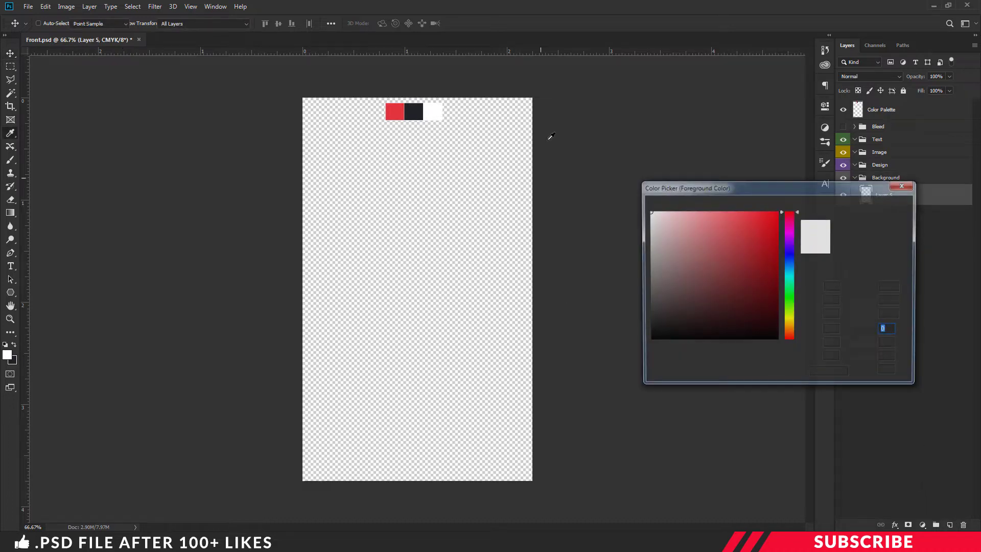
left_click(417, 112)
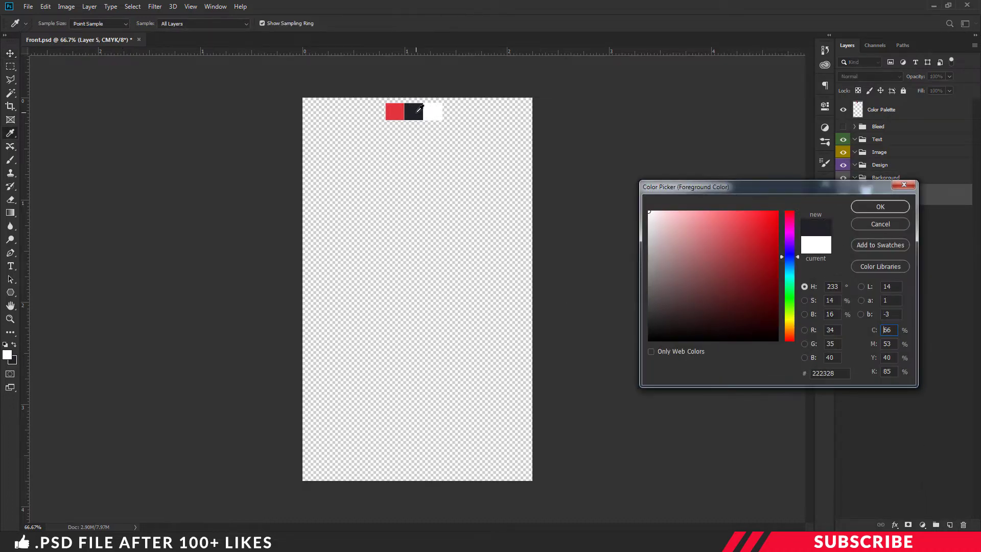
left_click(869, 207)
key("v")
key("alt+BackSpace")
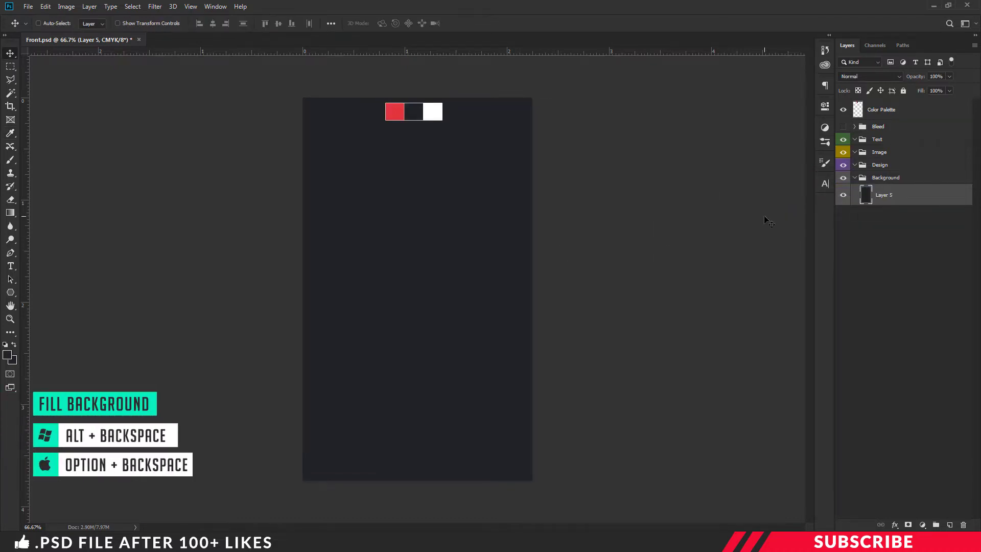
- Add a new layer in the Design group and set the foreground to red e2363d
left_click(897, 167)
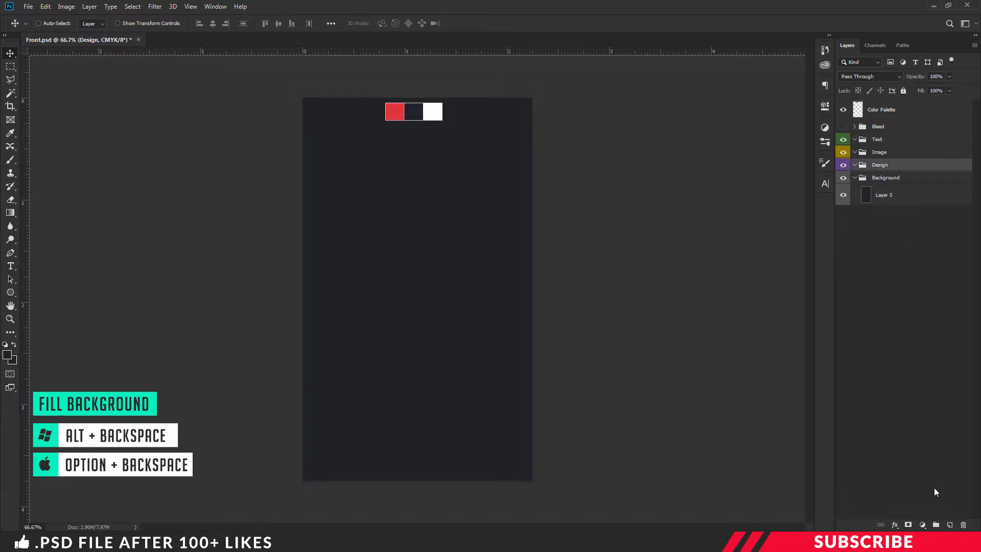
left_click(951, 525)
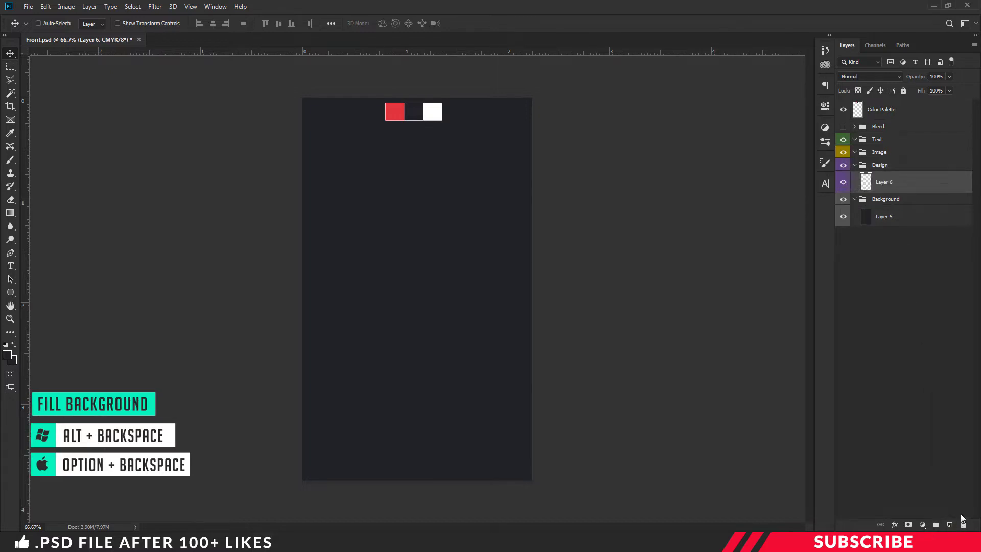
left_click(8, 357)
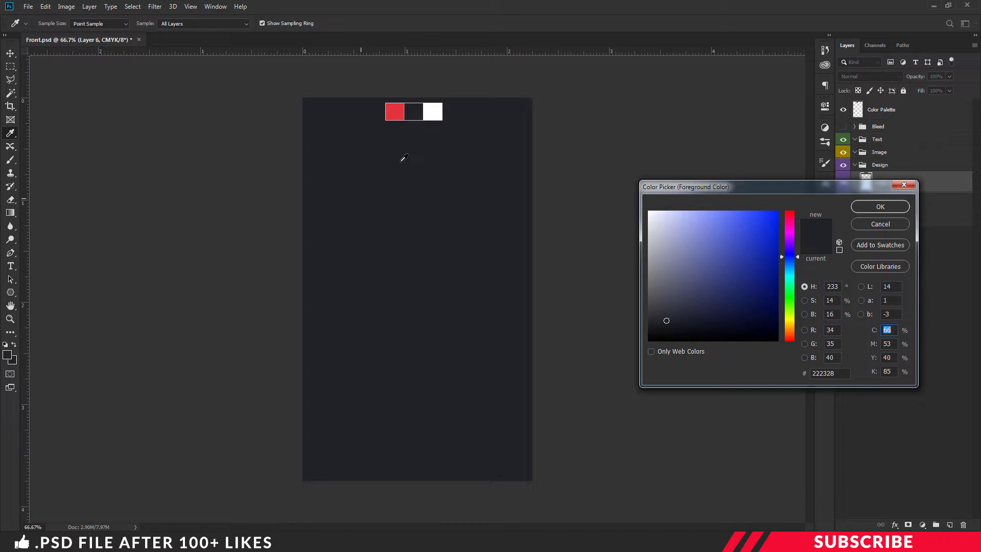
left_click(397, 112)
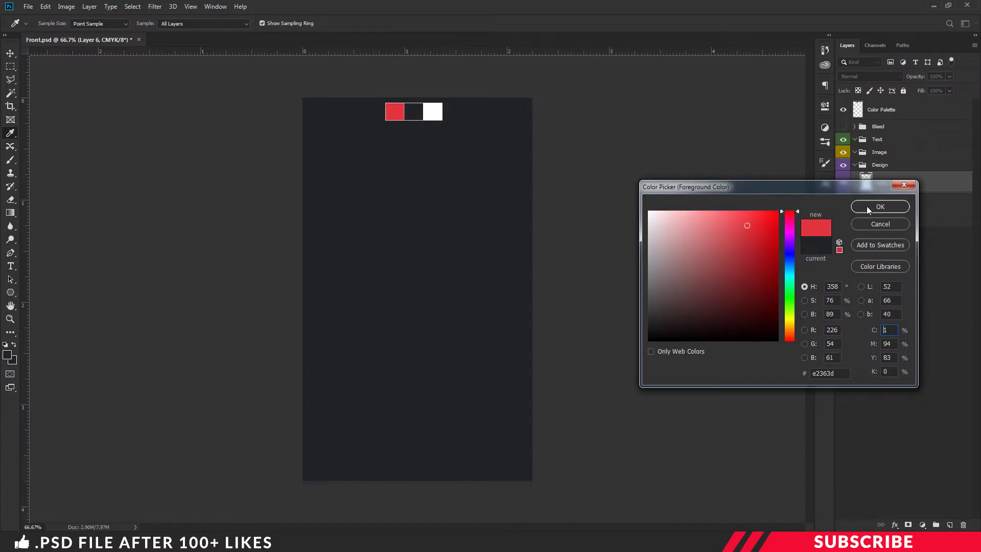
left_click(880, 207)
key("v")
- Draw a left-pointing red polygon triangle past the right edge, nudged slightly up
right_click(12, 297)
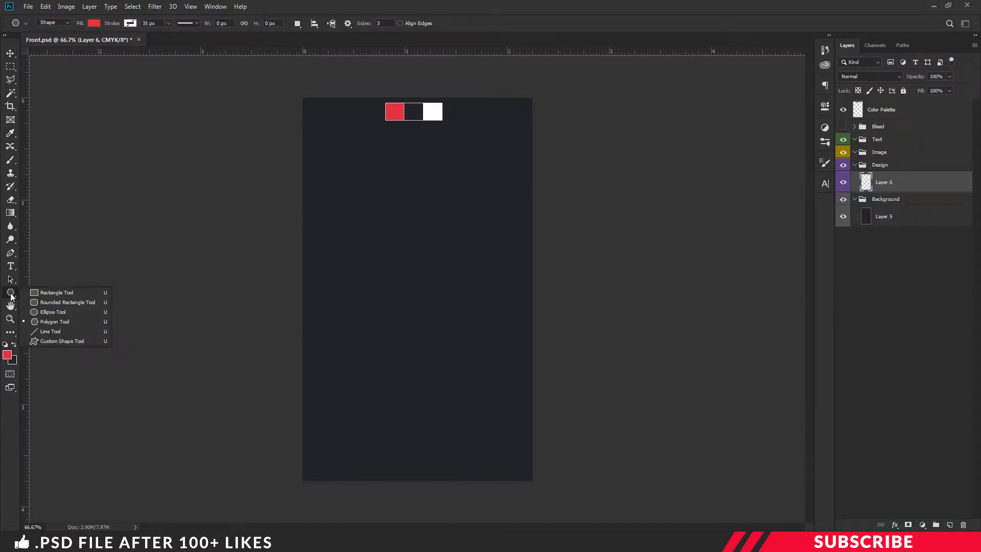
left_click(48, 321)
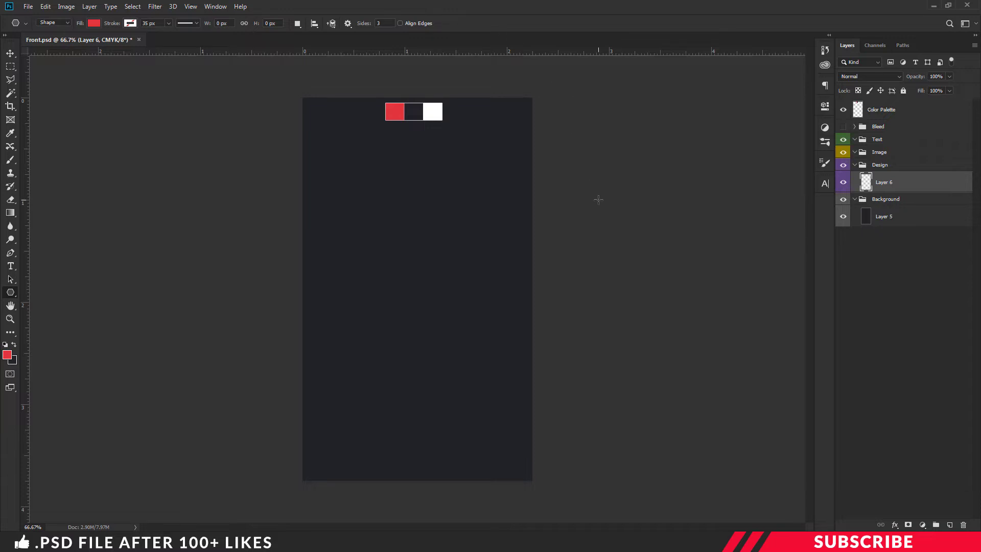
left_click_drag(573, 261, 351, 243)
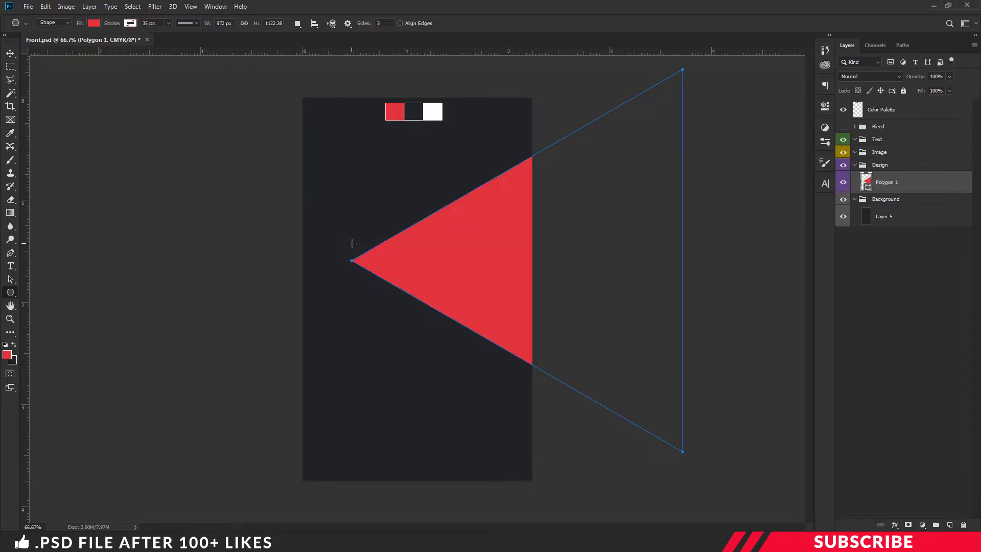
key("ctrl+t")
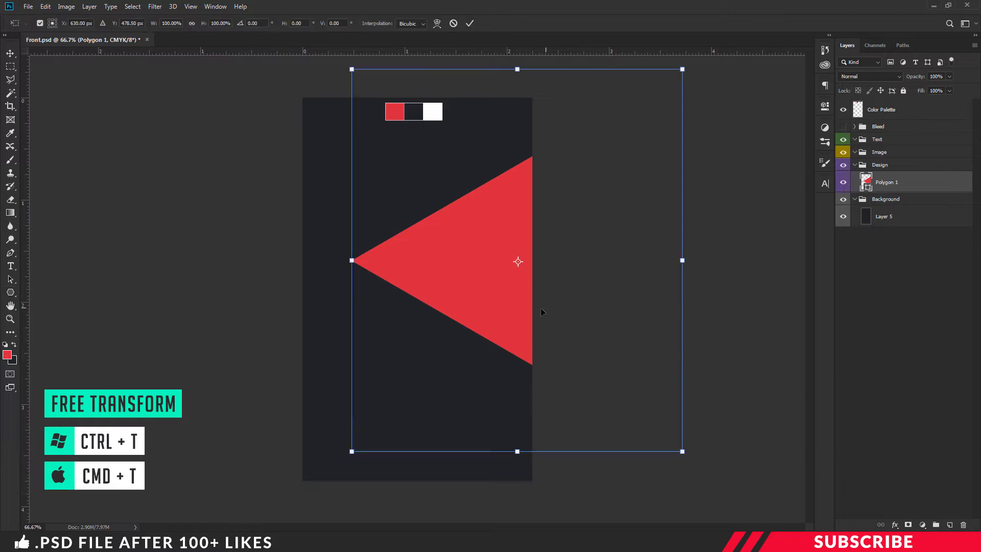
key("shift+Up")
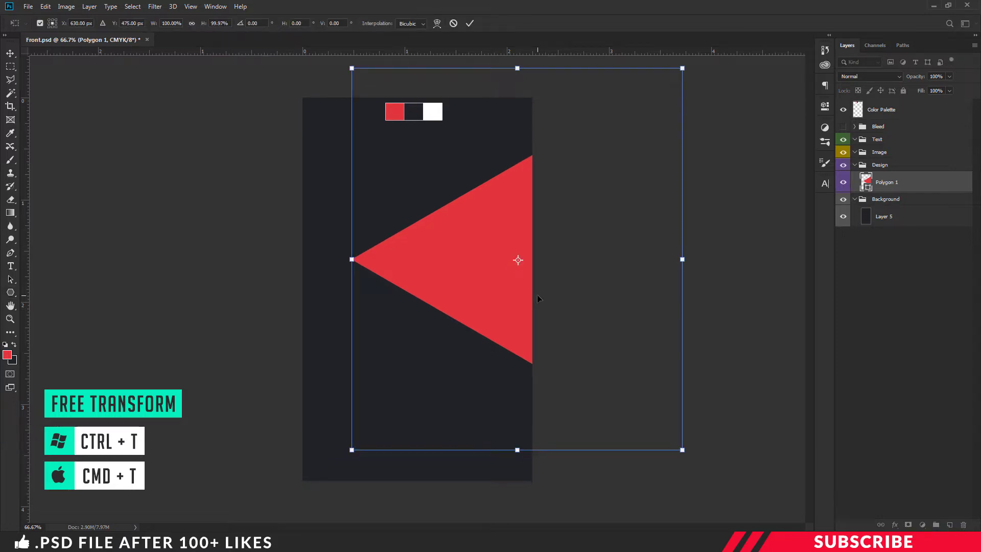
key("Return")
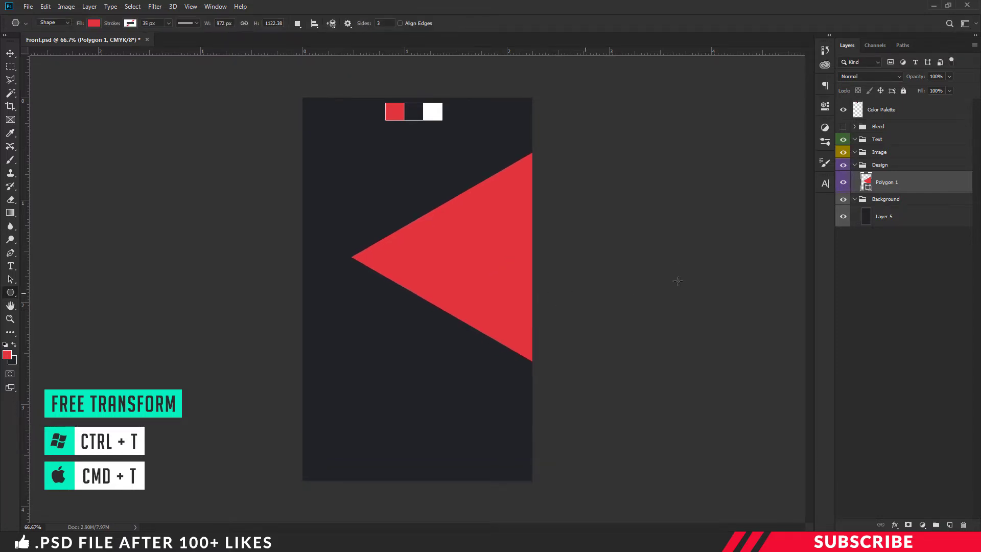
- Add a new layer in the Image group and set the foreground to white
left_click(878, 152)
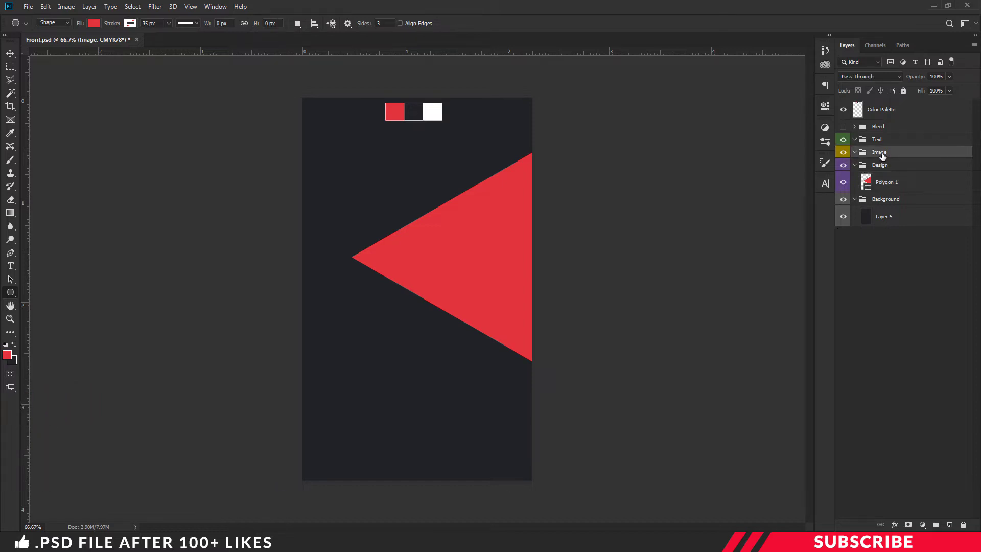
left_click(871, 179)
left_click(886, 153)
left_click(951, 525)
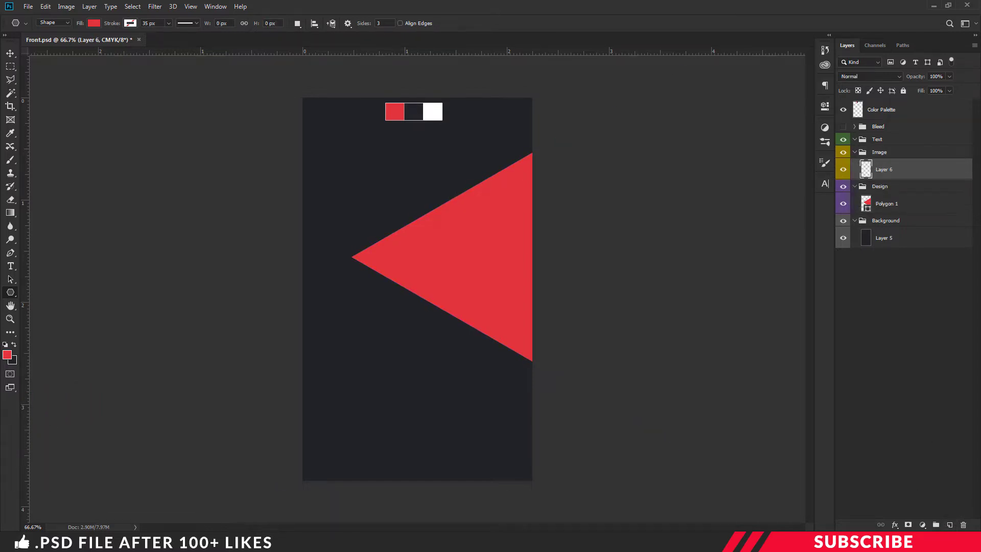
left_click(7, 356)
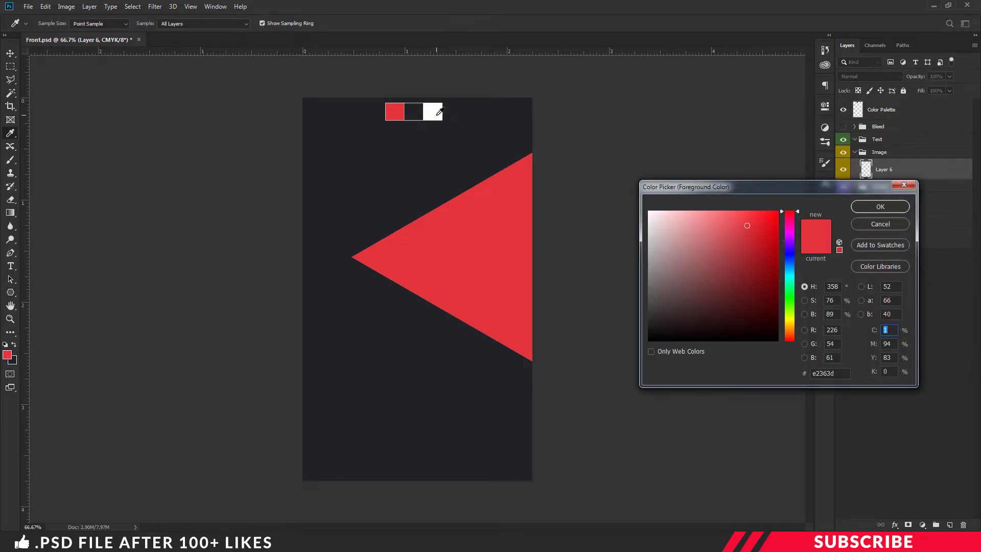
left_click(438, 115)
left_click(880, 207)
- Draw a larger white polygon triangle over the red one, moved slightly down
key("u")
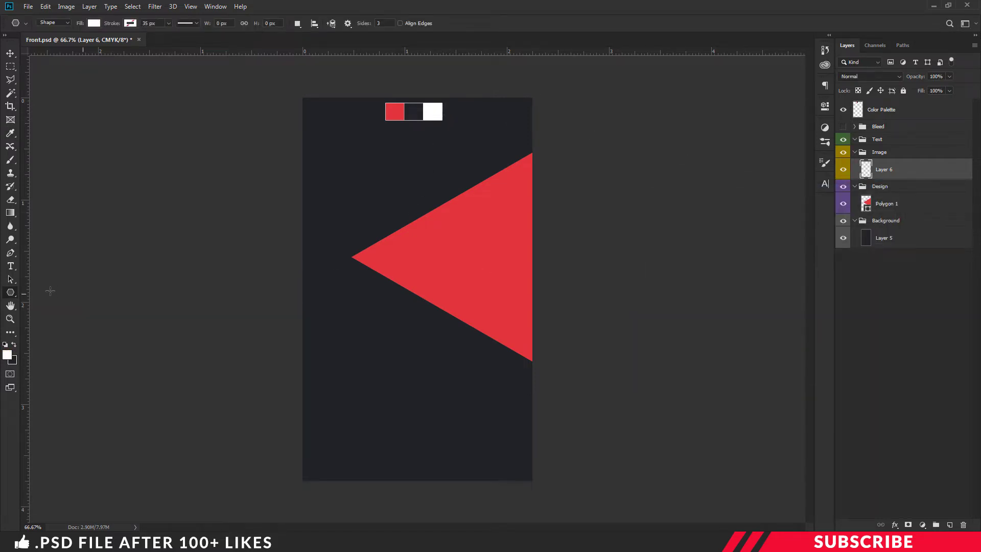
right_click(11, 292)
left_click(54, 322)
left_click_drag(229, 259, 555, 284)
key("ctrl+t")
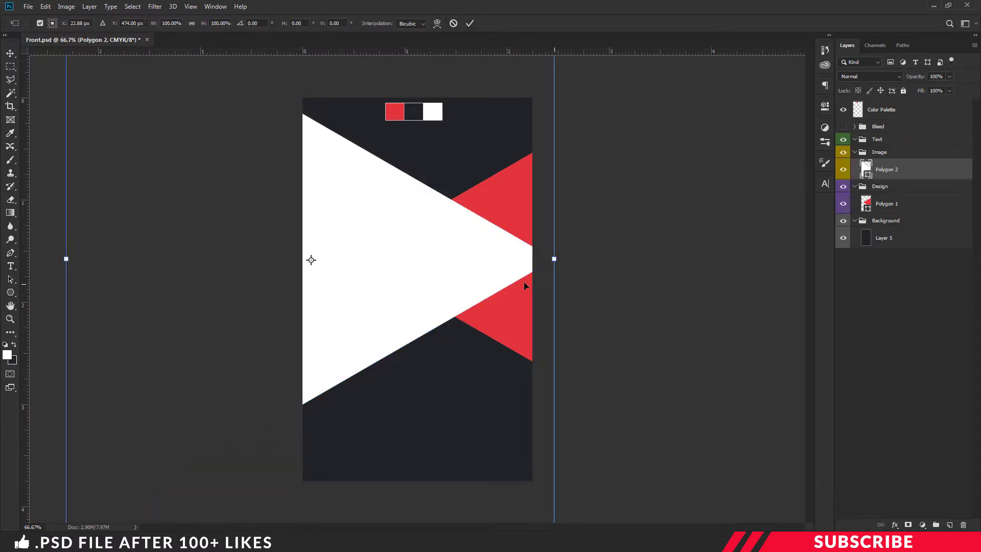
left_click_drag(453, 271, 453, 277)
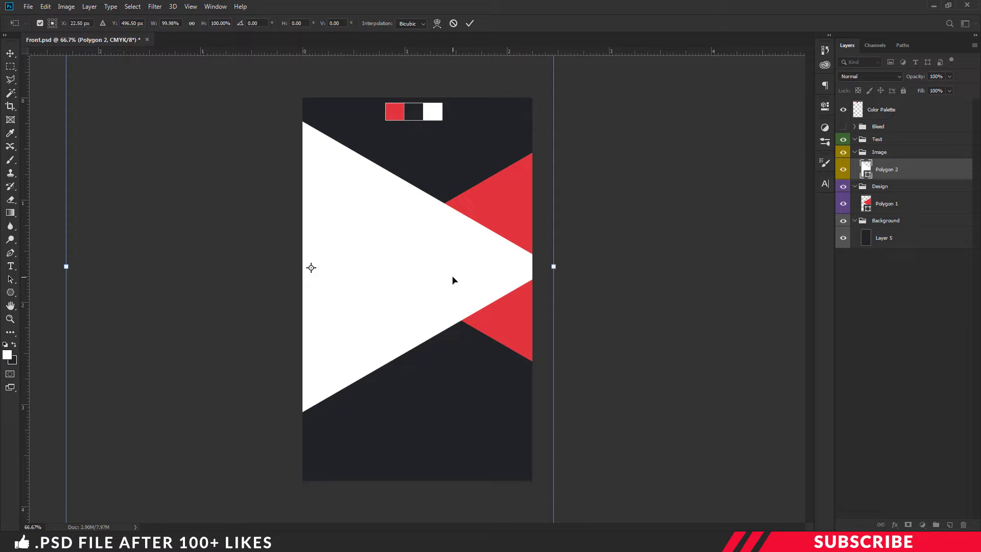
key("Return")
left_click(12, 53)
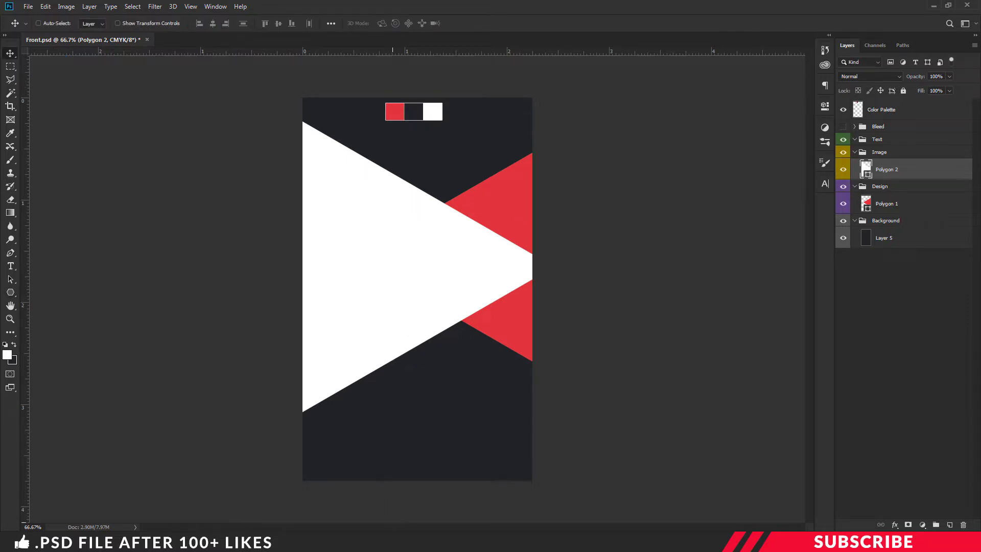
- Place the Image 1 model photo onto the card from the project folder
key("alt+Tab")
left_click_drag(471, 91, 484, 187)
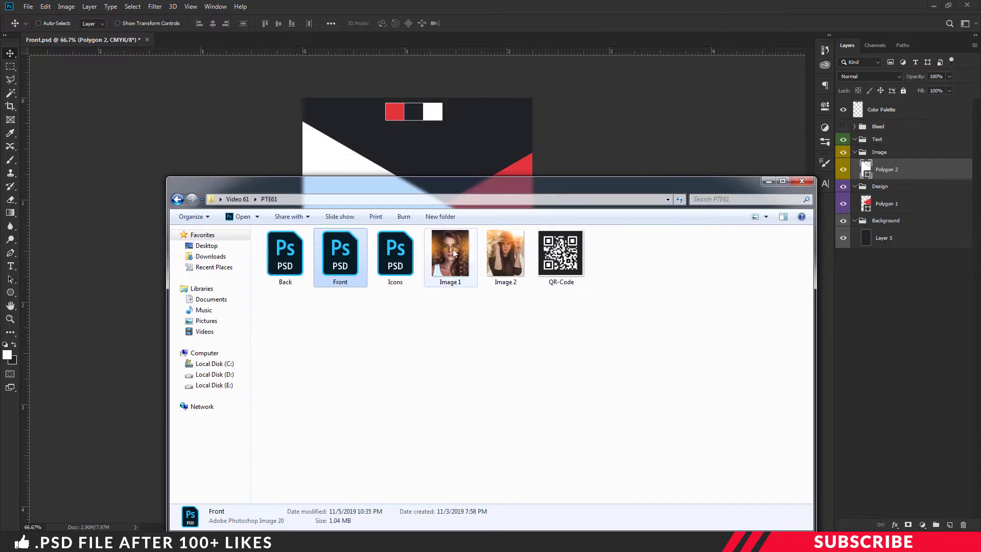
left_click_drag(448, 250, 609, 163)
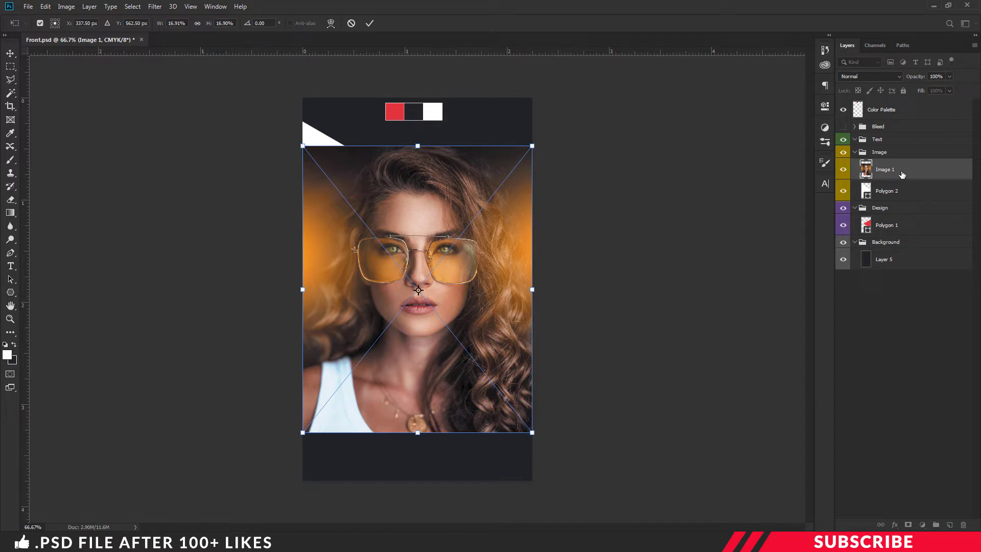
key("Return")
- Clip the photo to the white triangle, enlarge it to about 20.6%, and nudge it up
right_click(901, 175)
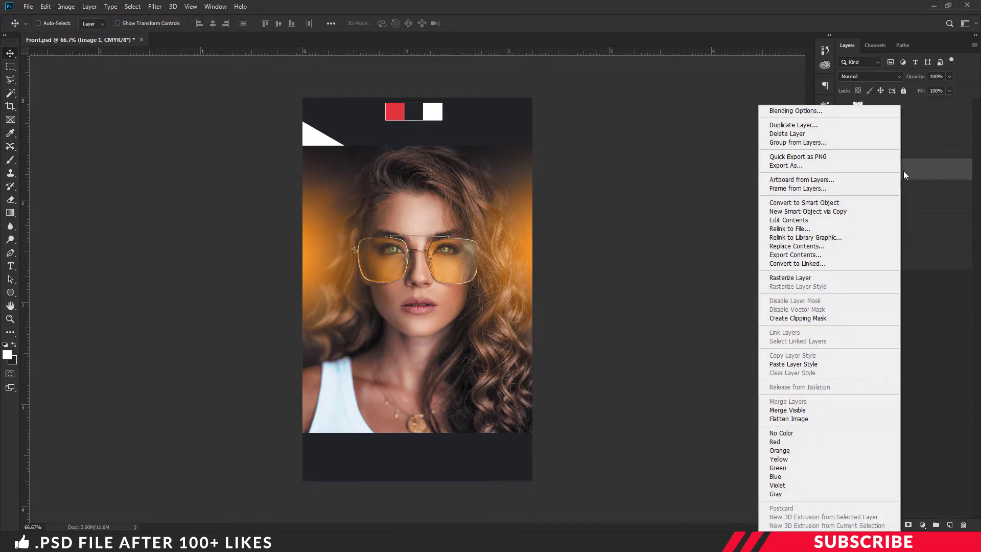
left_click(791, 319)
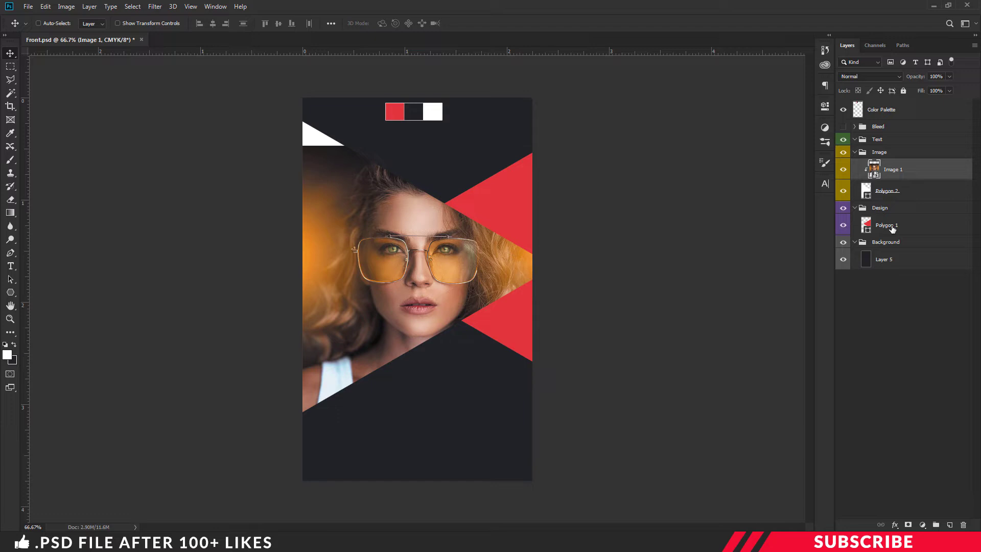
key("ctrl")
key("ctrl+t")
left_click_drag(436, 302, 387, 279)
left_click_drag(488, 410, 537, 471)
left_click_drag(487, 407, 487, 402)
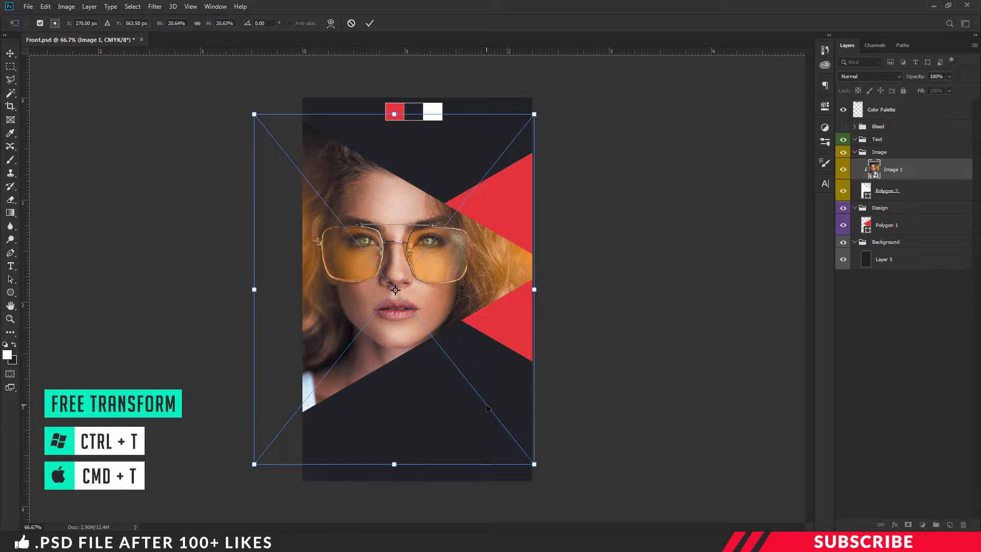
key("Return")
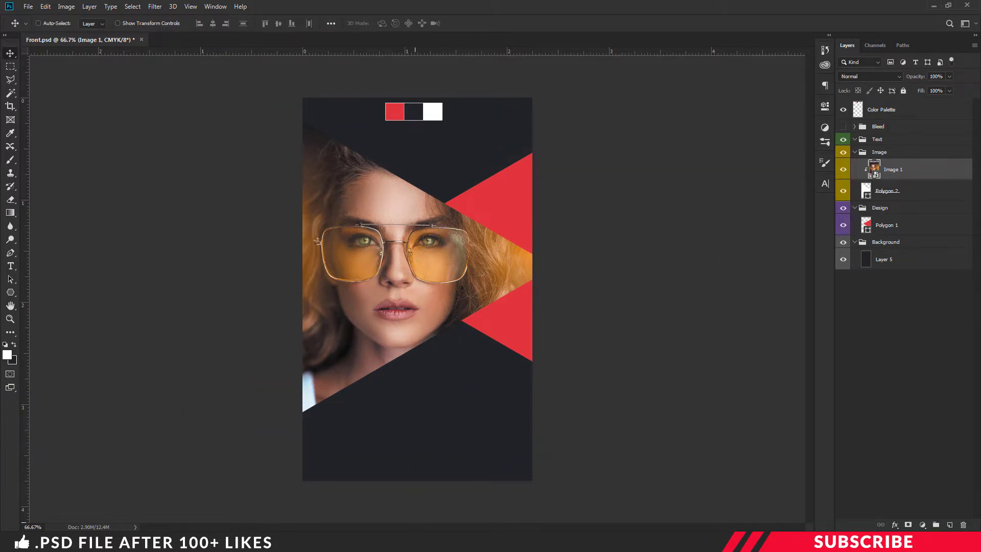
- Place QR-Code.png, scale it to about 25% and position it in the lower-right corner
left_click(418, 529)
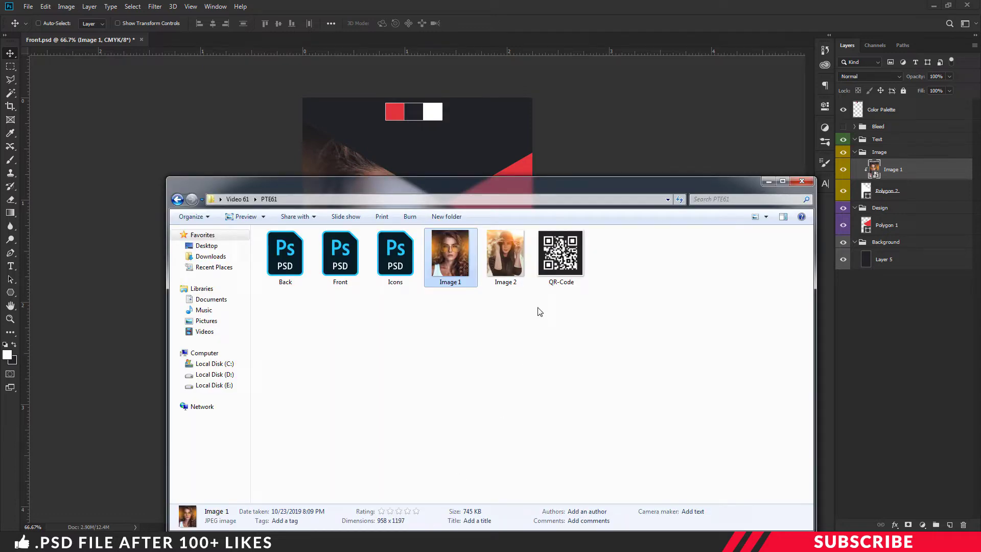
left_click_drag(565, 268, 498, 167)
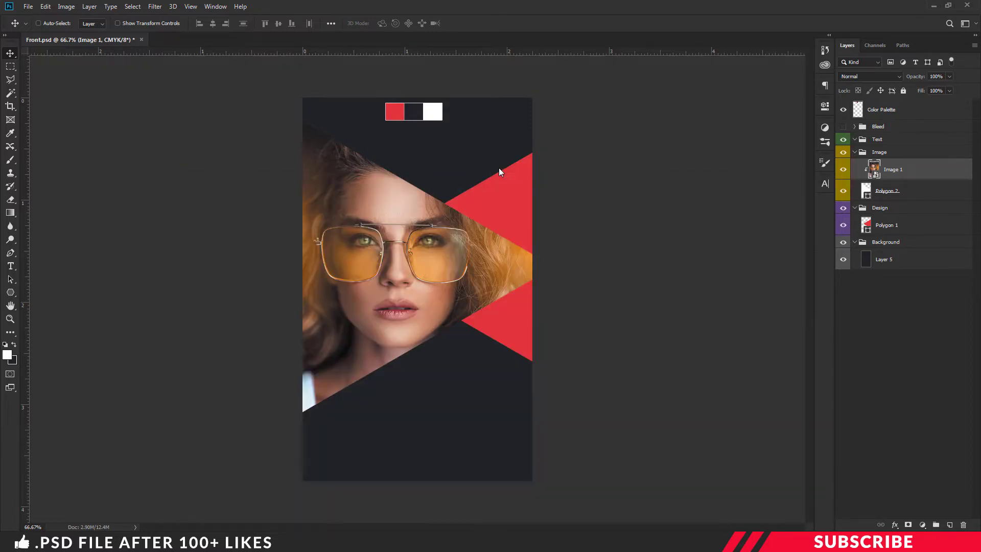
left_click_drag(479, 267, 527, 317)
left_click_drag(563, 430, 491, 414)
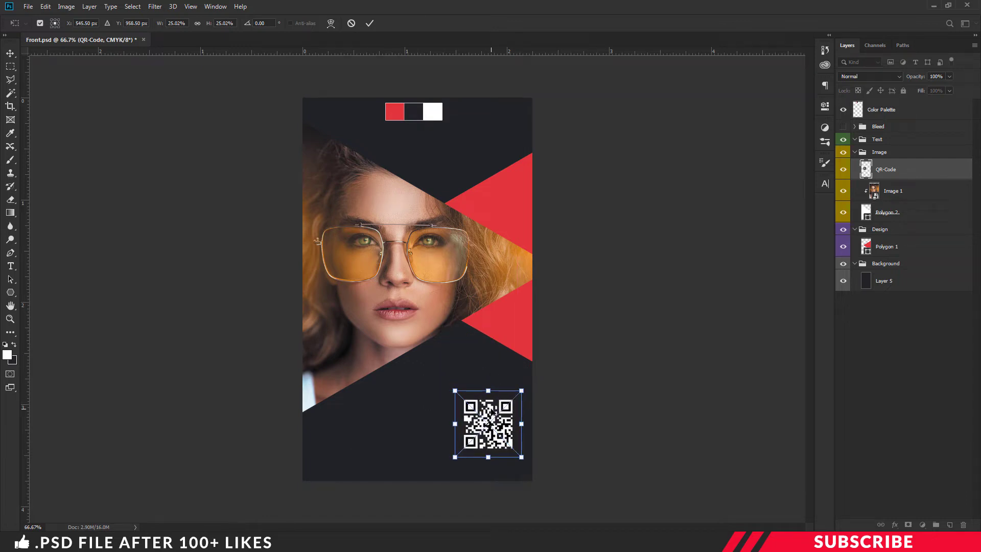
key("Return")
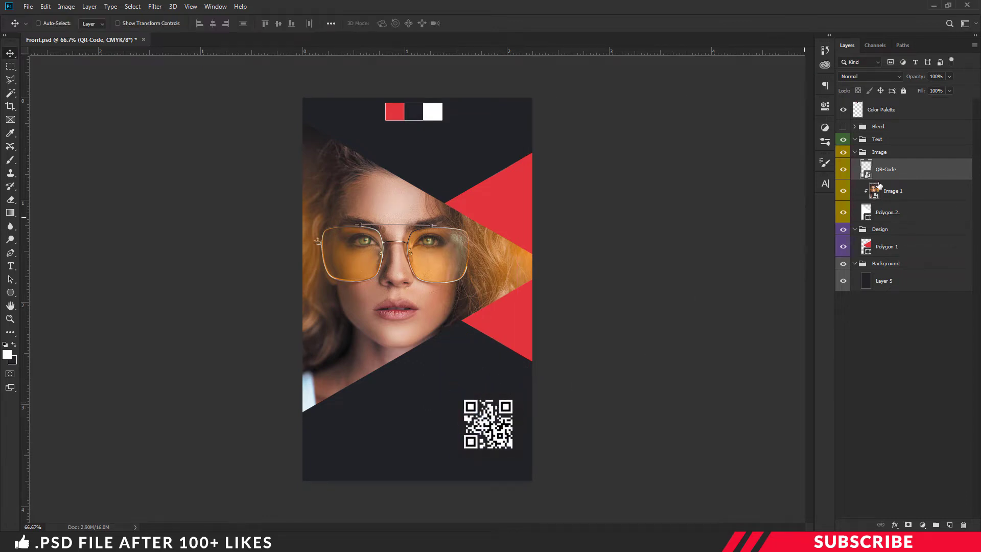
- Give the QR-Code layer a 2 px inside Stroke in the sampled palette red
right_click(883, 169)
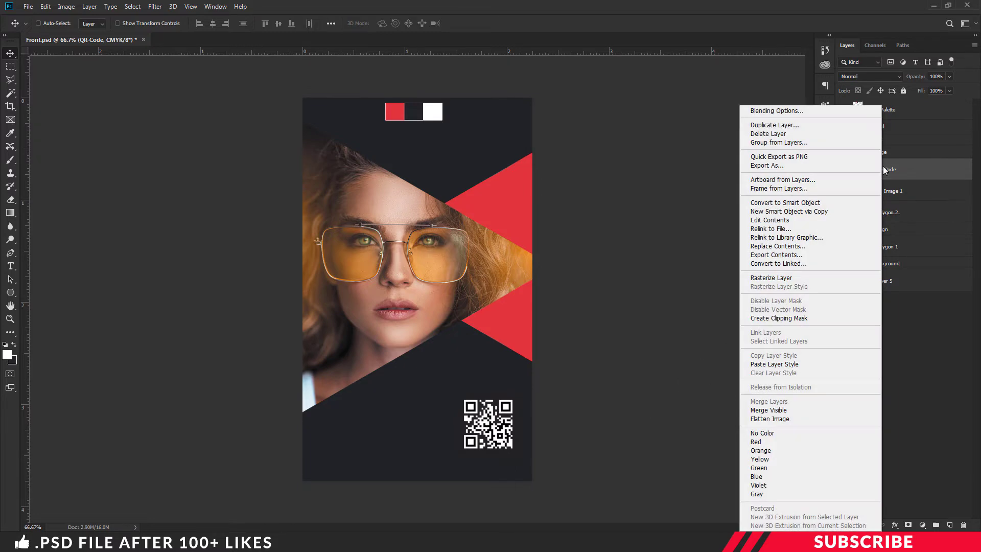
left_click(789, 111)
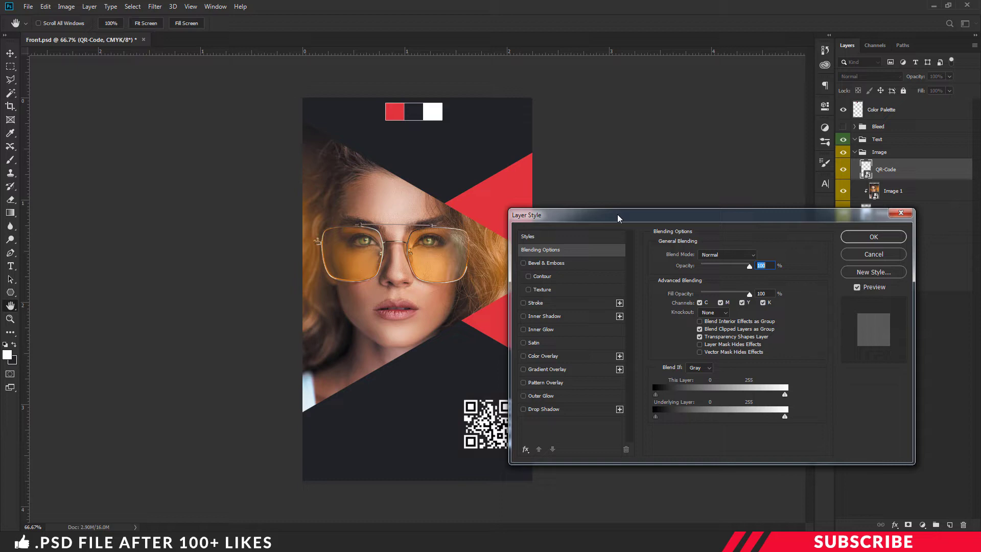
left_click_drag(620, 219, 664, 199)
left_click(584, 282)
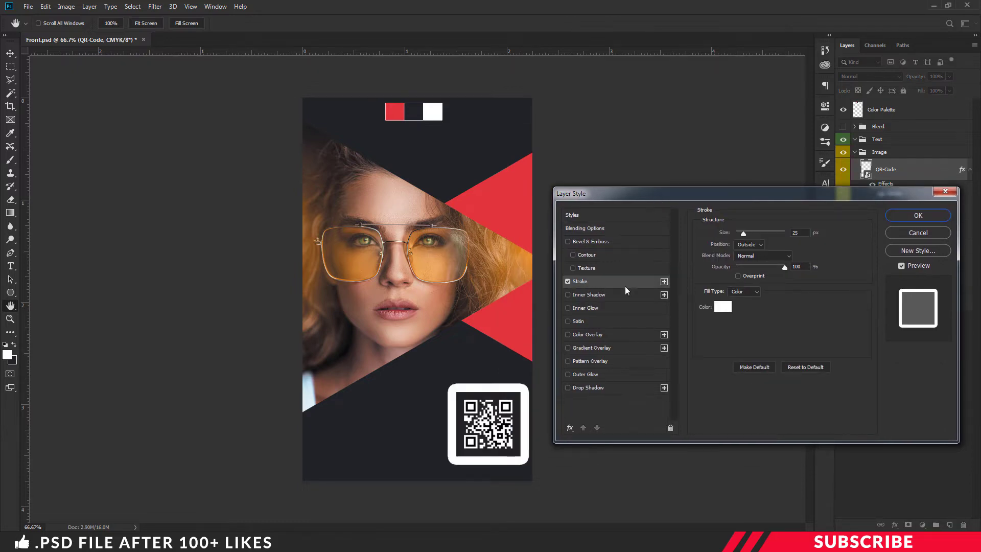
left_click(722, 308)
left_click(404, 109)
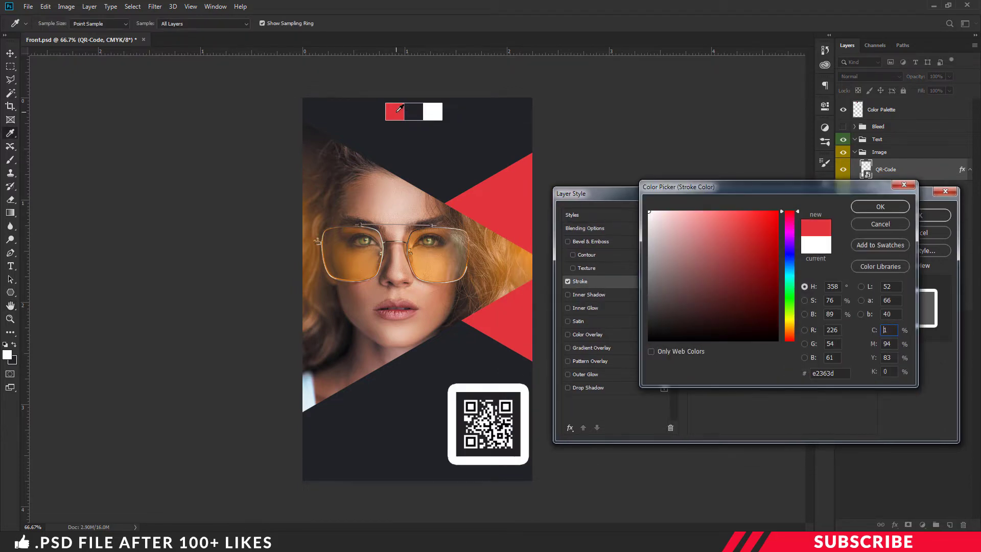
left_click(880, 207)
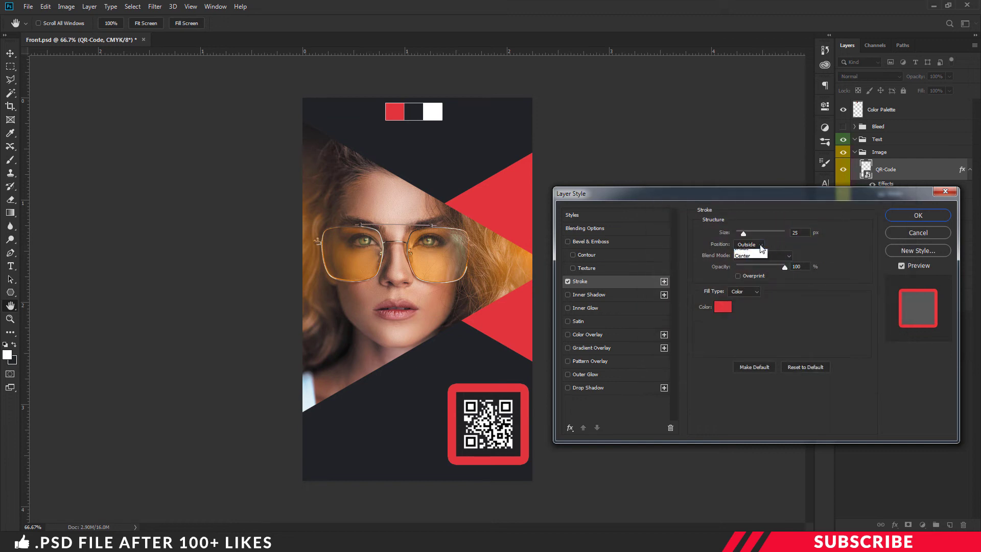
left_click(761, 249)
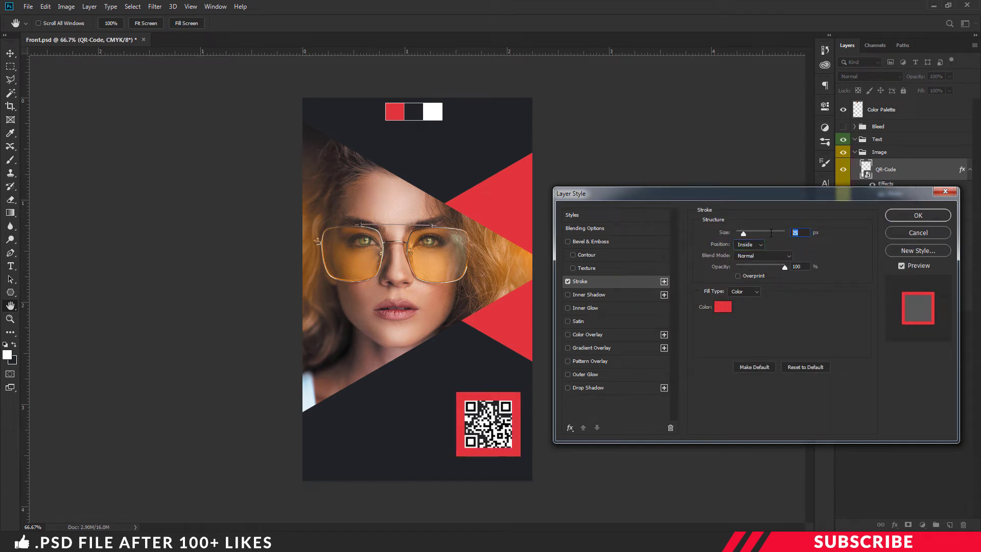
type("2")
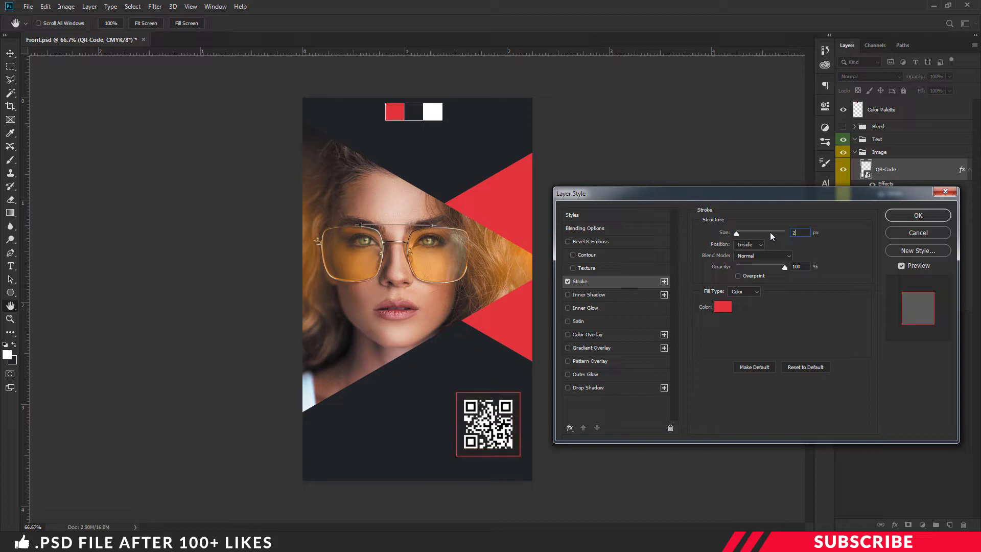
left_click(901, 220)
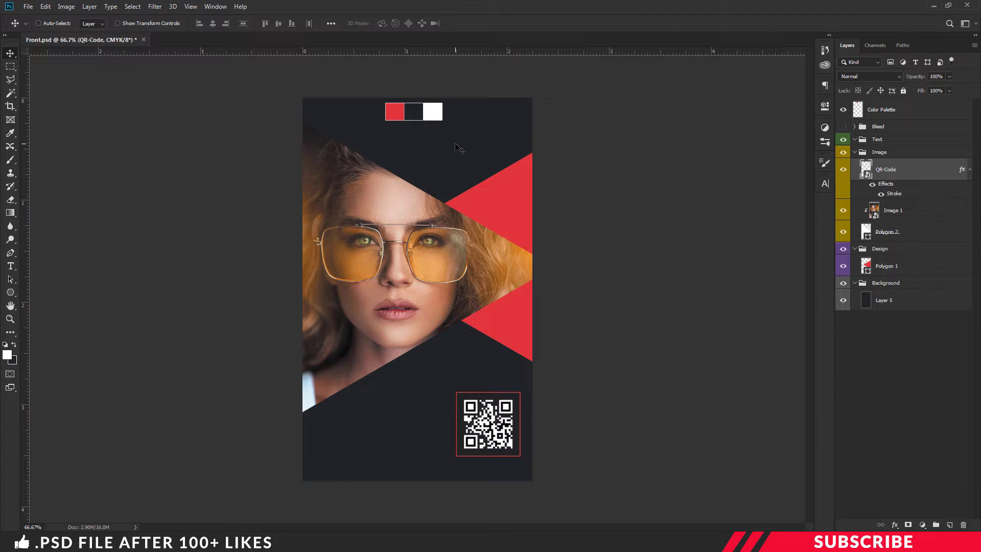
- Add a new Text-group layer and set up white Lato Semibold 11 pt type
left_click(894, 140)
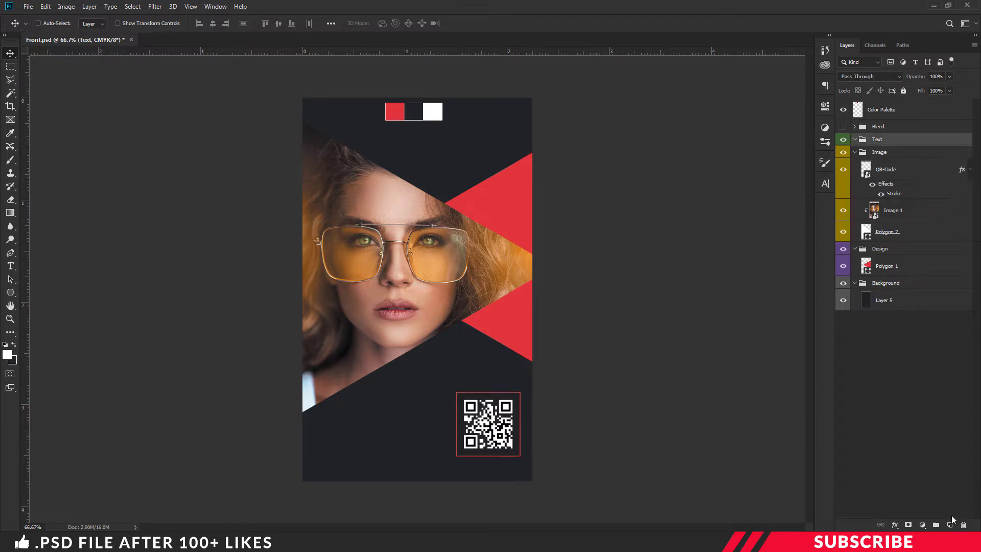
left_click(950, 523)
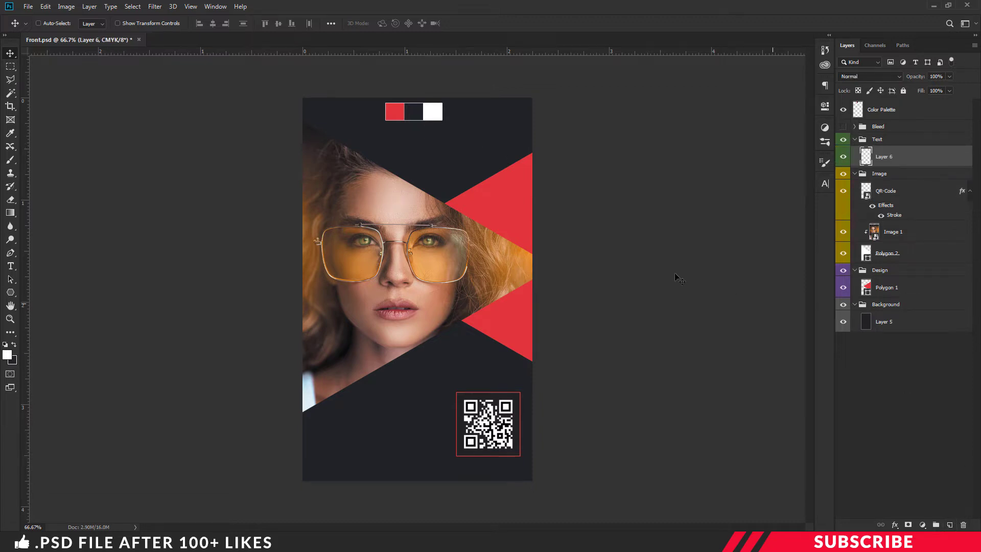
left_click(8, 357)
left_click(881, 207)
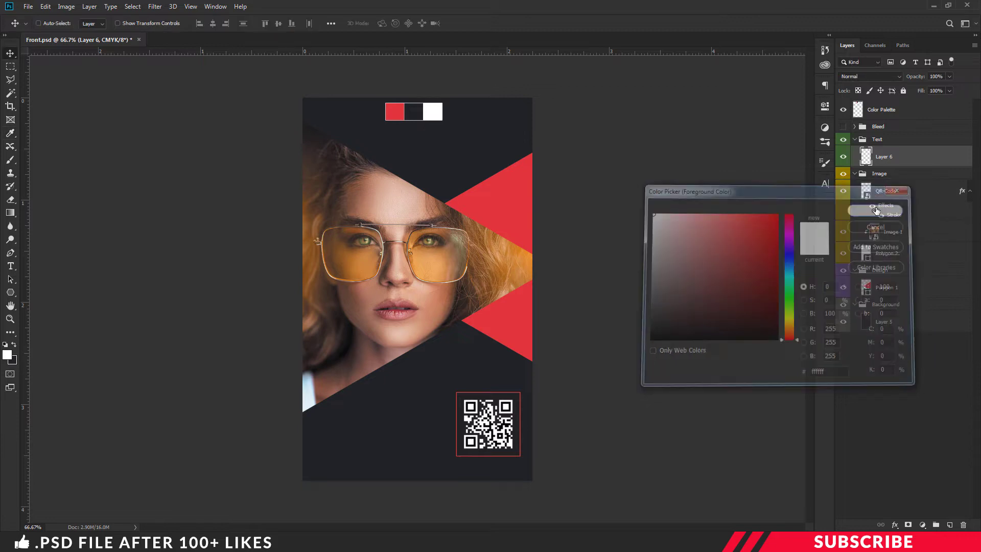
key("t")
left_click(204, 24)
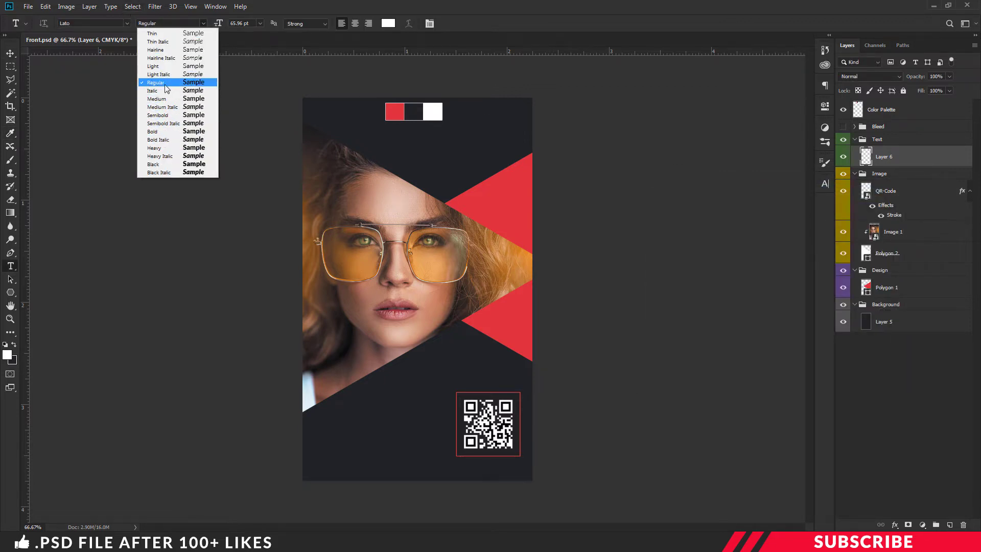
left_click(158, 115)
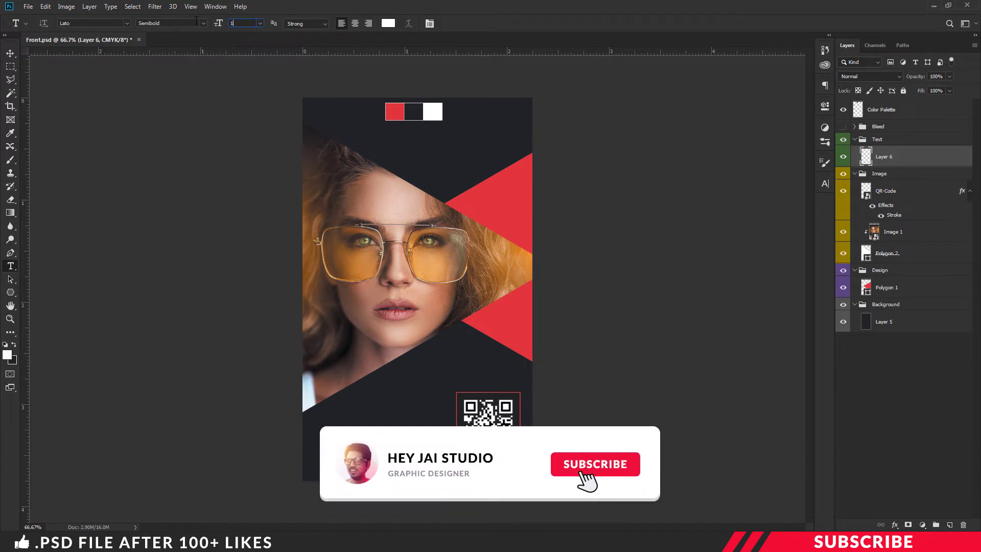
type("11")
key("Return")
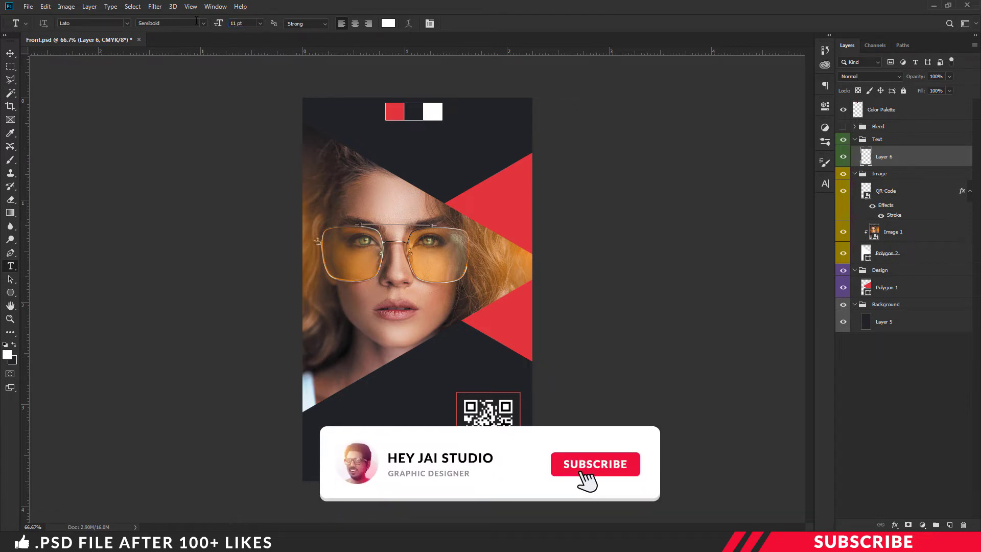
- Type MARS STUDIO at the card's top right and hide the Color Palette layer
left_click(436, 143)
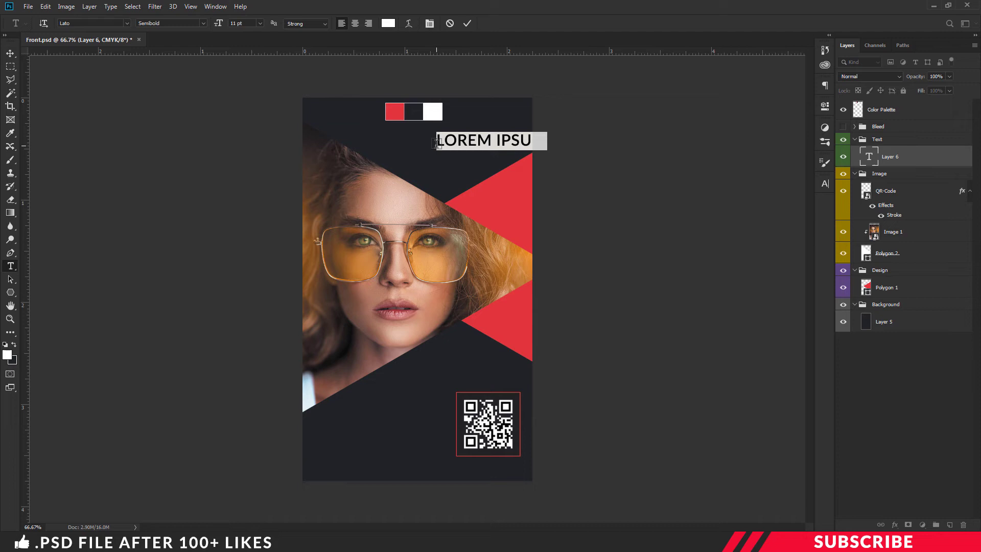
type("MARS STUDIO")
key("ctrl+Return")
key("v")
left_click_drag(517, 145, 489, 139)
left_click(899, 109)
left_click(843, 109)
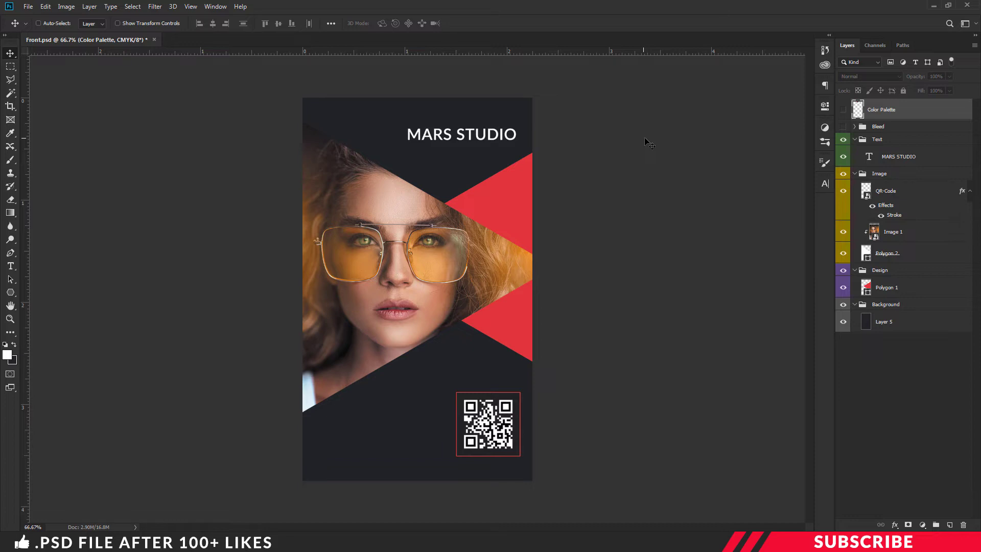
- Duplicate the heading into a red 8 pt PRINT FLOW line aligned beneath it
key("alt+bracketleft")
key("ctrl+j")
left_click_drag(529, 154, 529, 174)
double_click(869, 156)
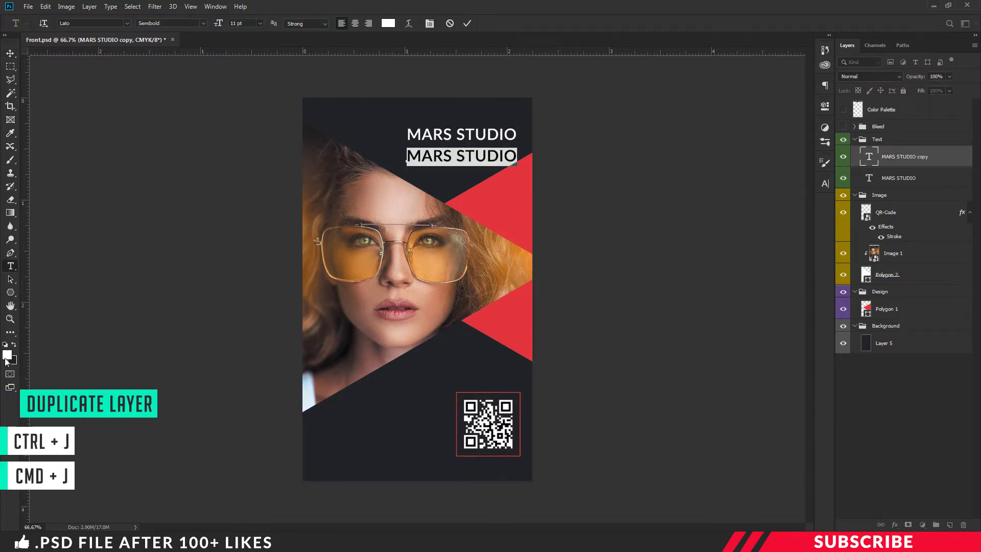
left_click(389, 23)
left_click(901, 205)
left_click_drag(219, 23, 216, 25)
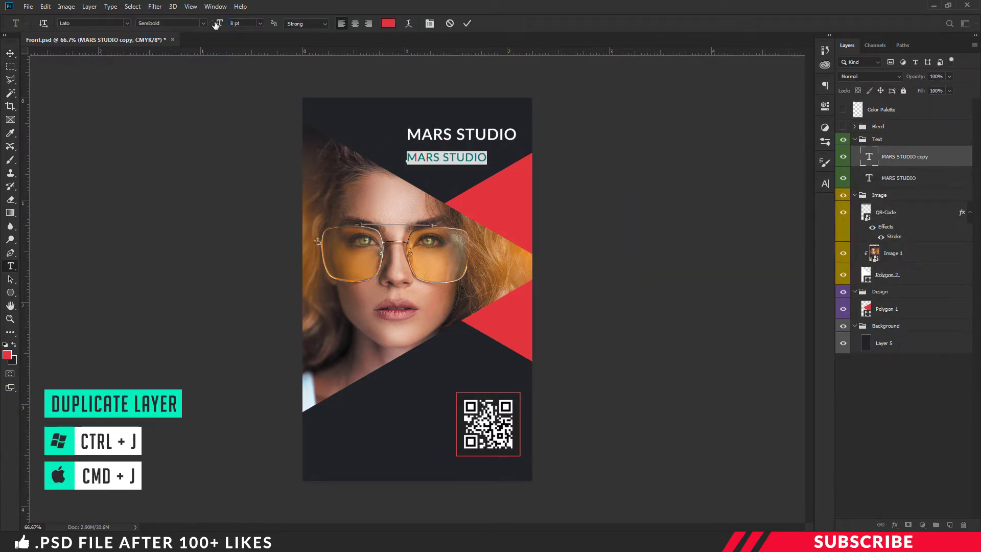
type("PRINT FLOW")
key("ctrl+Return")
key("v")
left_click_drag(545, 153, 582, 144)
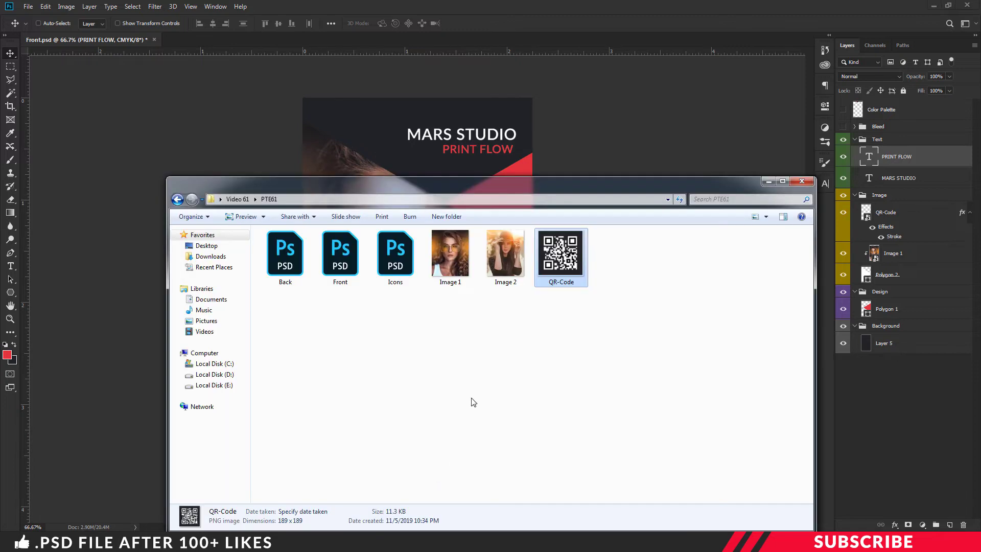
- Open Back.psd from the PTE61 folder in Photoshop
left_click(480, 384)
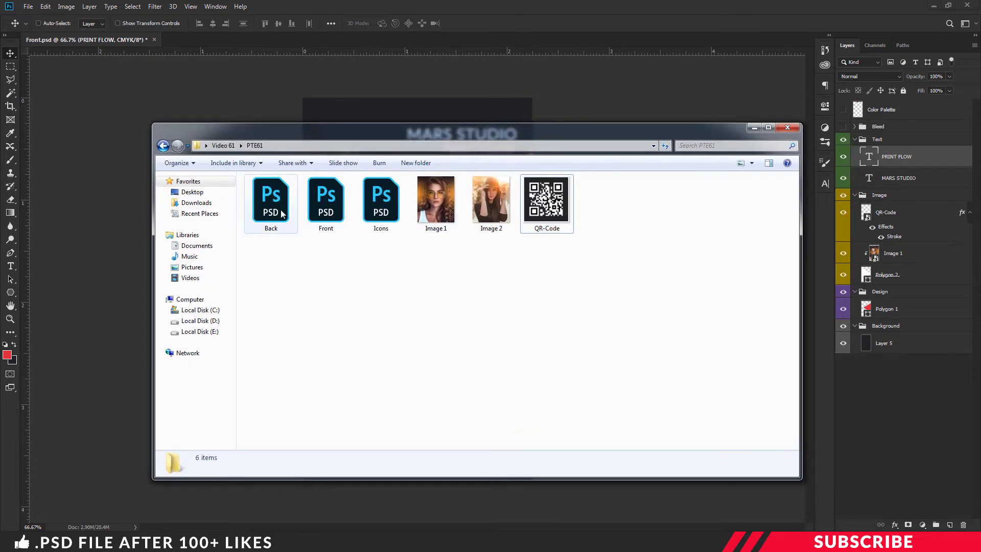
double_click(277, 218)
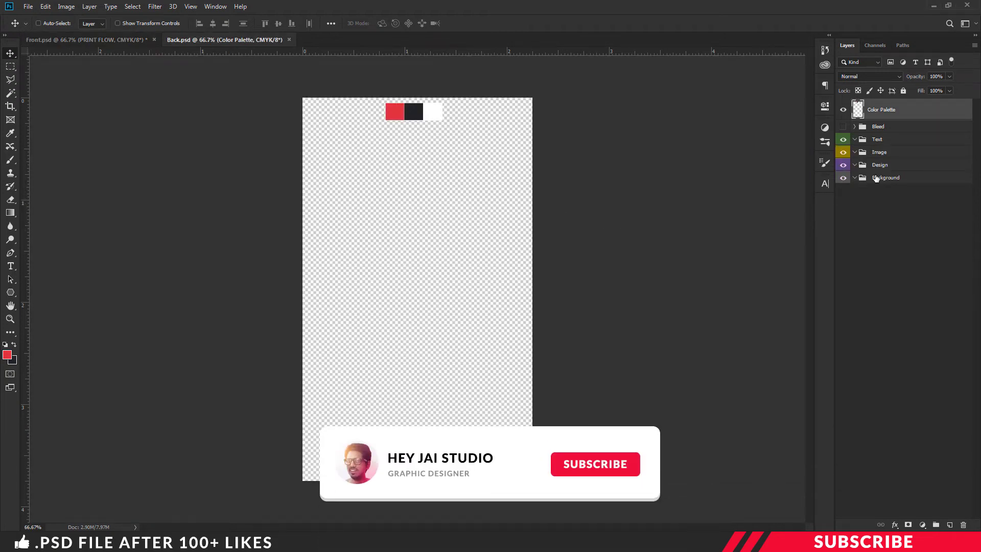
- Fill a new layer in Back.psd's Background group with the dark #222328 swatch
left_click(892, 178)
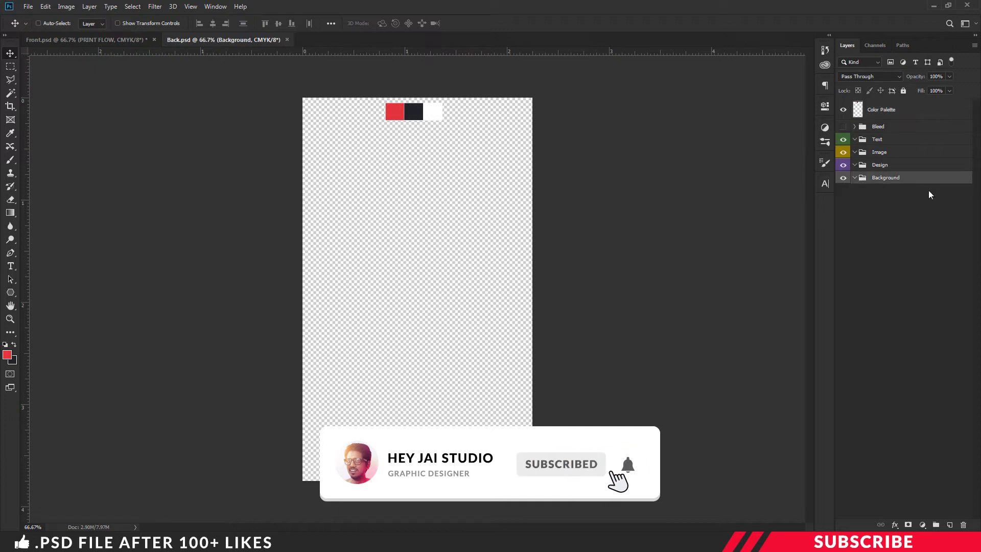
left_click(951, 526)
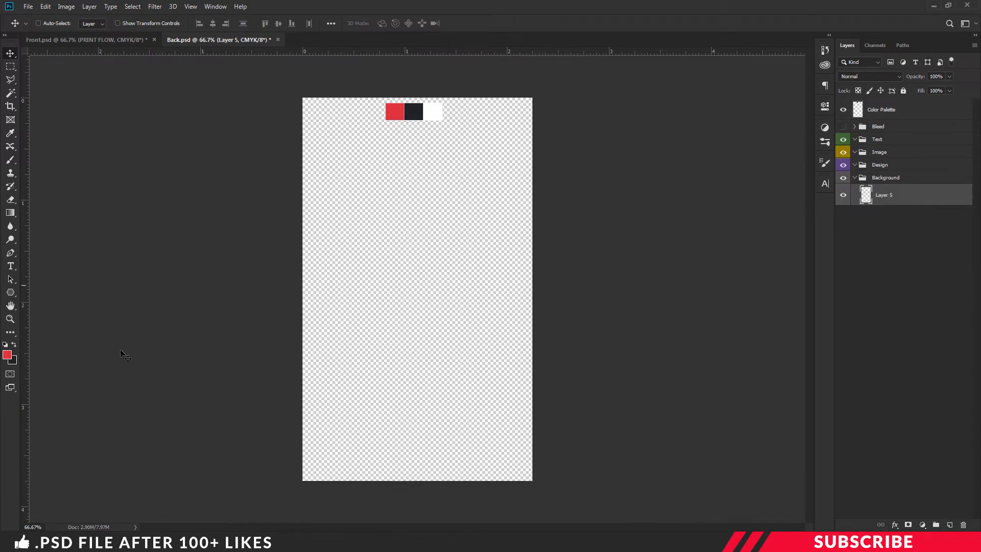
left_click(7, 355)
left_click(412, 117)
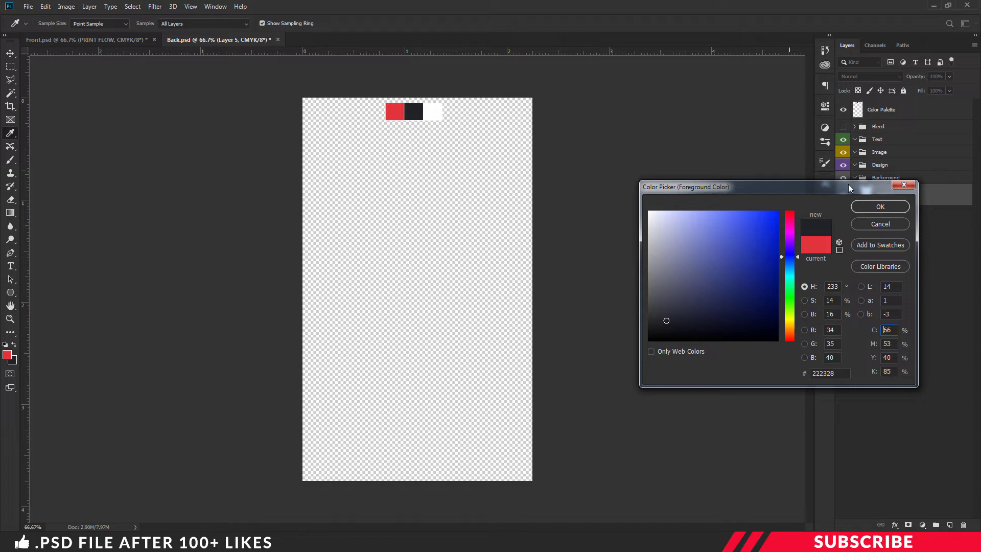
left_click(898, 207)
key("v")
key("alt+BackSpace")
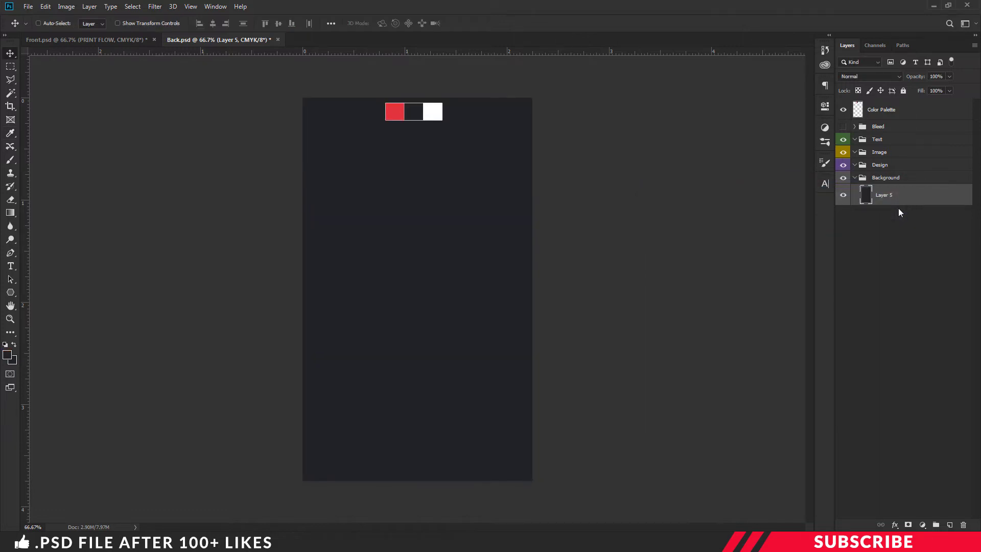
- On a new Design-group layer, draw a large red right-pointing polygon triangle from the left edge
left_click(889, 165)
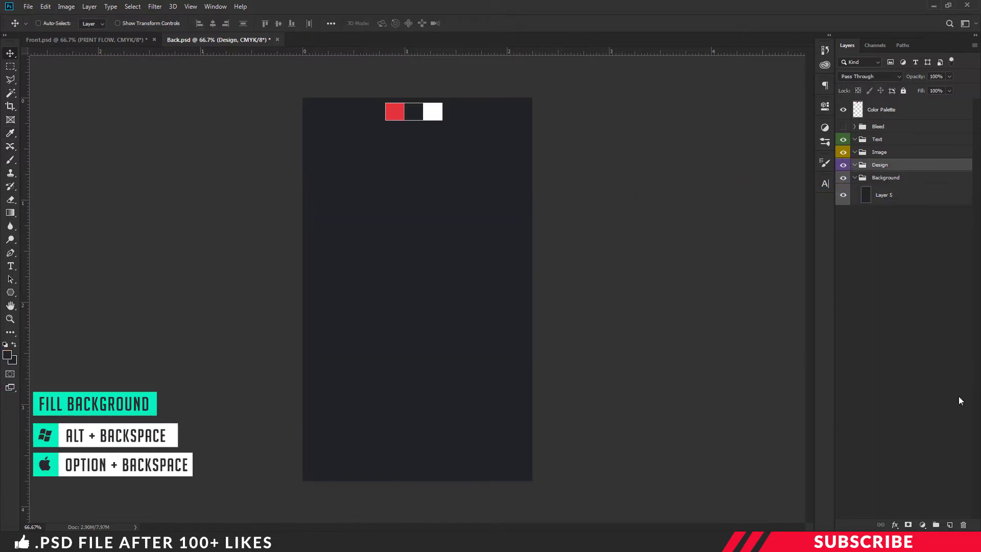
left_click(951, 526)
key("u")
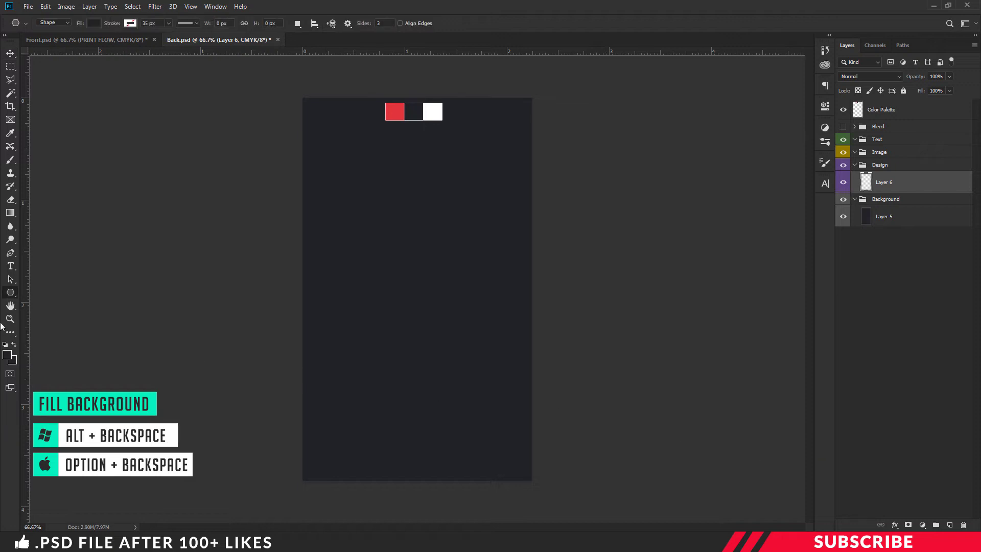
left_click(7, 355)
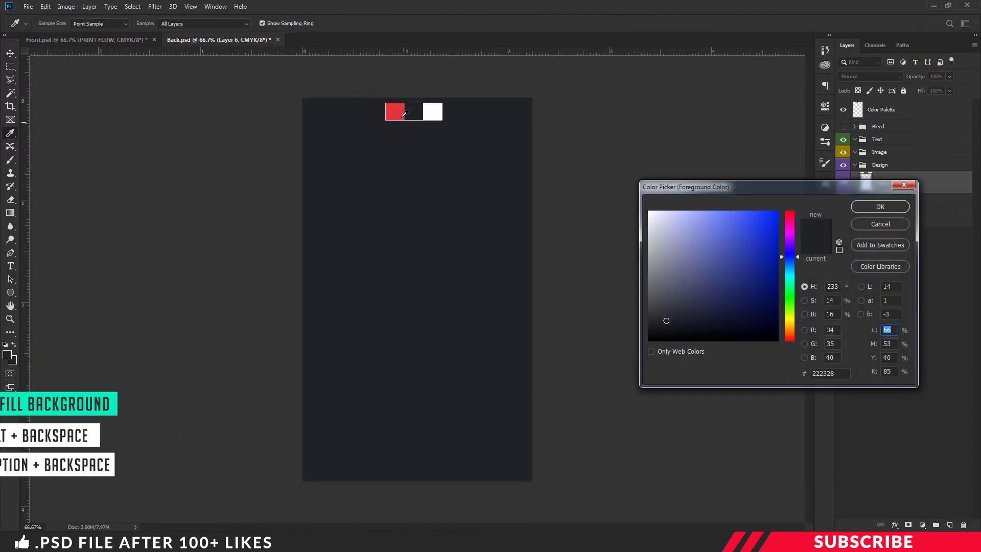
left_click(394, 111)
left_click(896, 211)
right_click(10, 292)
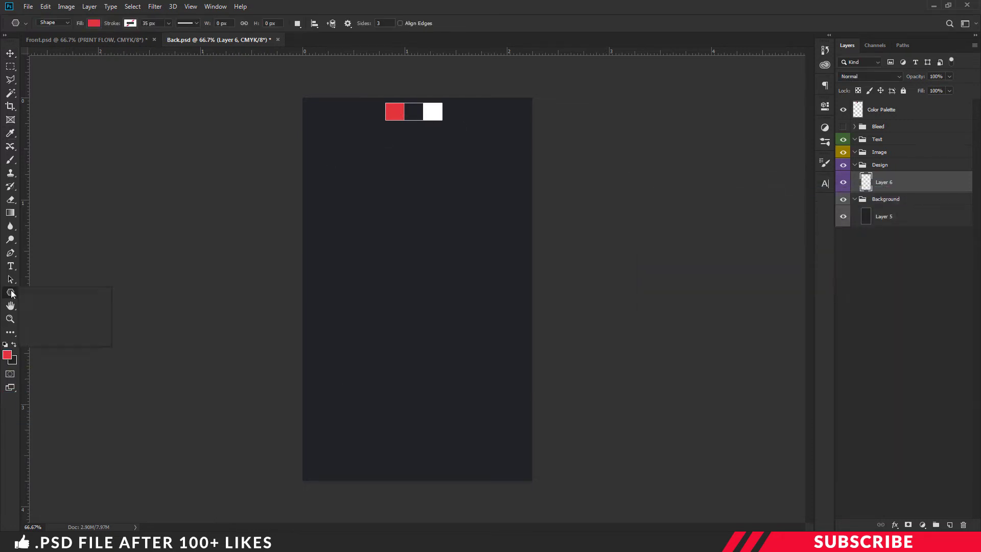
left_click(68, 322)
left_click_drag(237, 258, 496, 311)
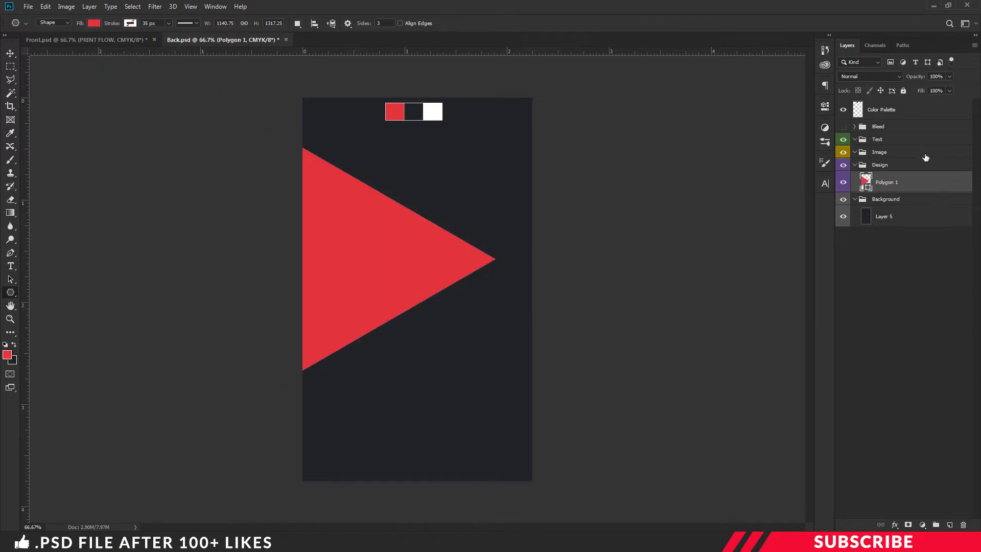
- Add a new layer inside the Image group and set the foreground colour to white
left_click(924, 154)
left_click(950, 525)
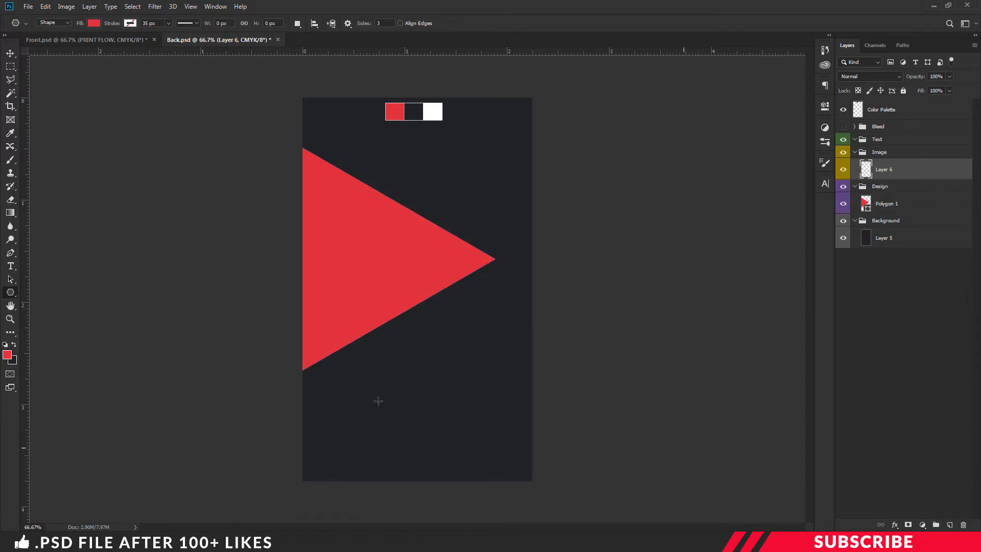
left_click(7, 356)
left_click(657, 217)
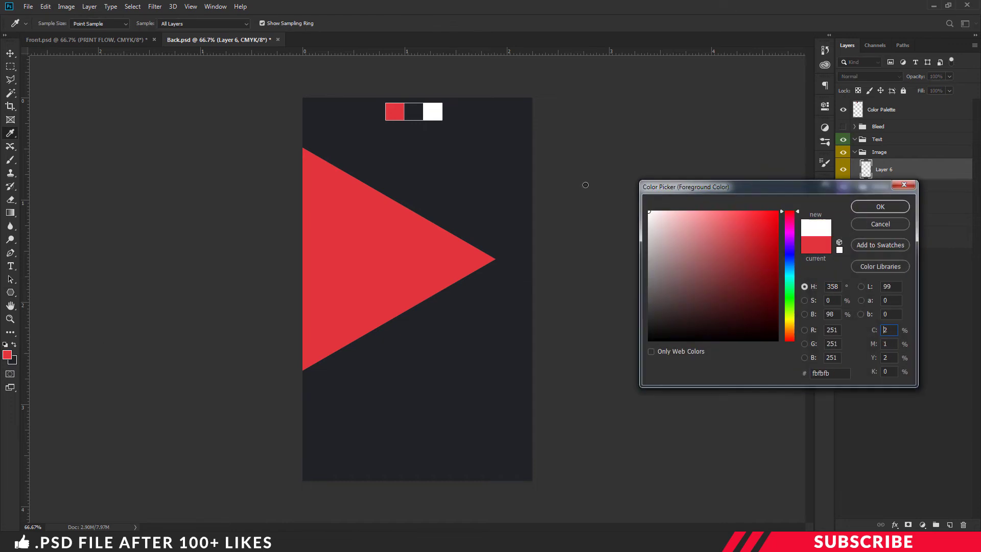
left_click(872, 211)
- Draw a large white triangle pointing left from the card's right edge and shift it slightly down
left_click_drag(645, 245, 276, 243)
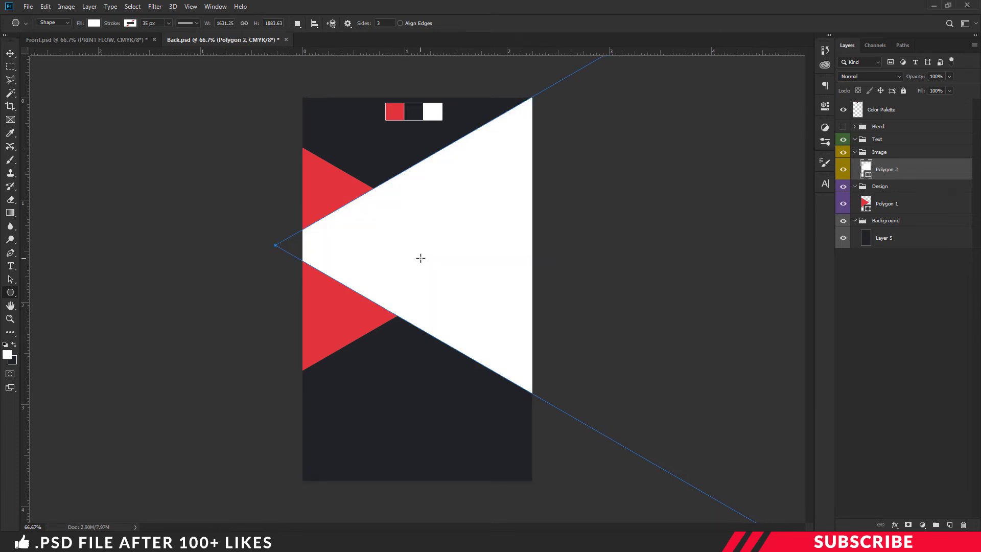
key("ctrl+t")
left_click_drag(513, 232, 516, 261)
key("Return")
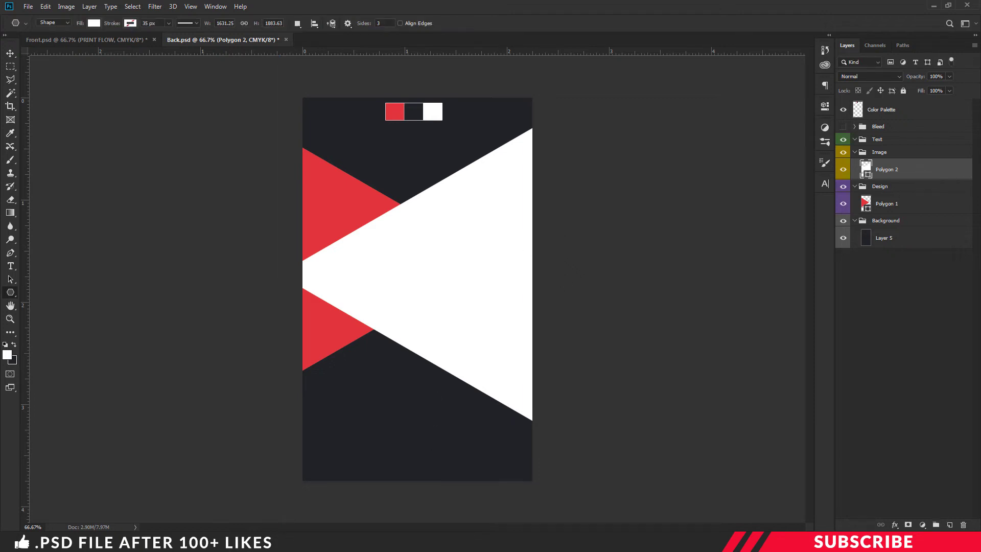
- Place the model photo from the photos folder onto the card and clip it to the white triangle
mouse_move(442, 541)
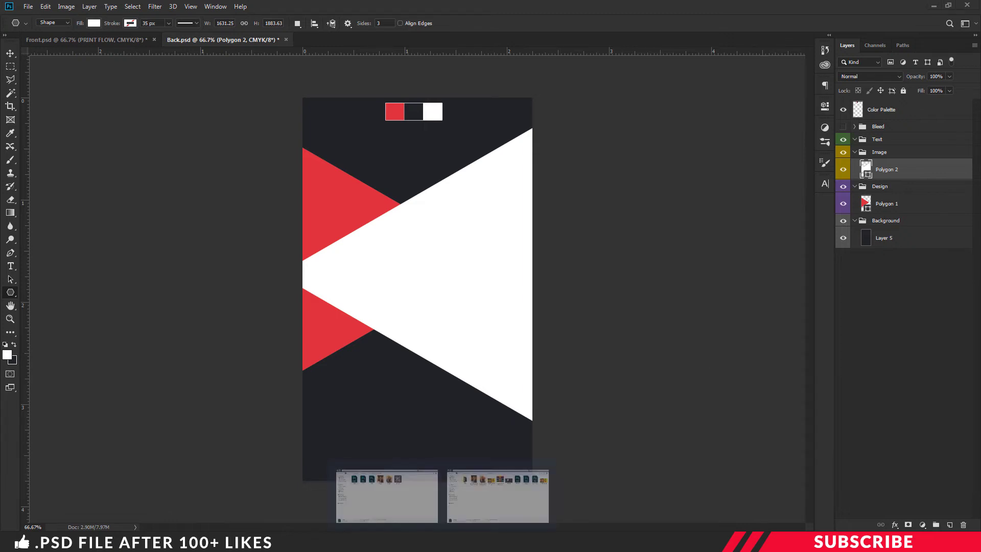
left_click(469, 496)
left_click_drag(493, 210, 487, 108)
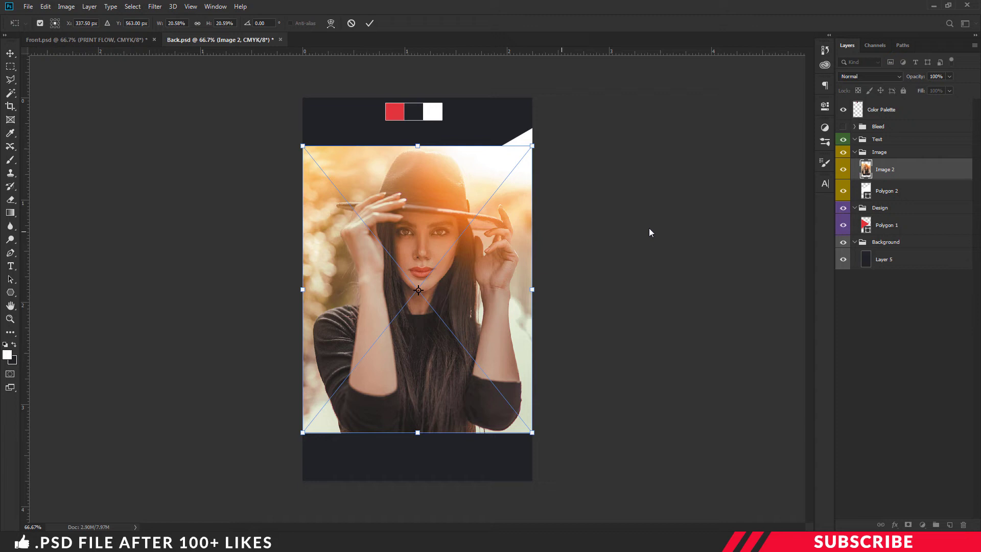
key("Return")
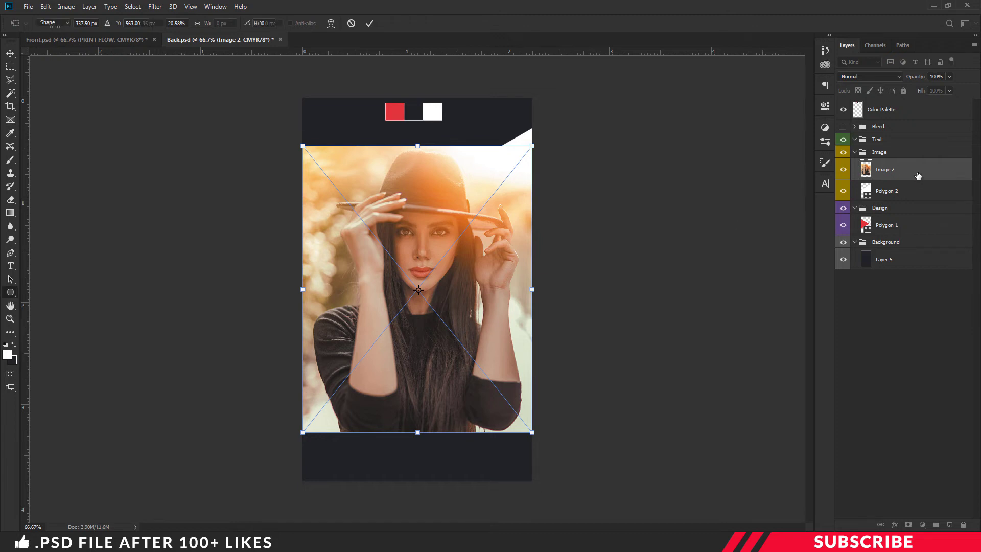
right_click(918, 175)
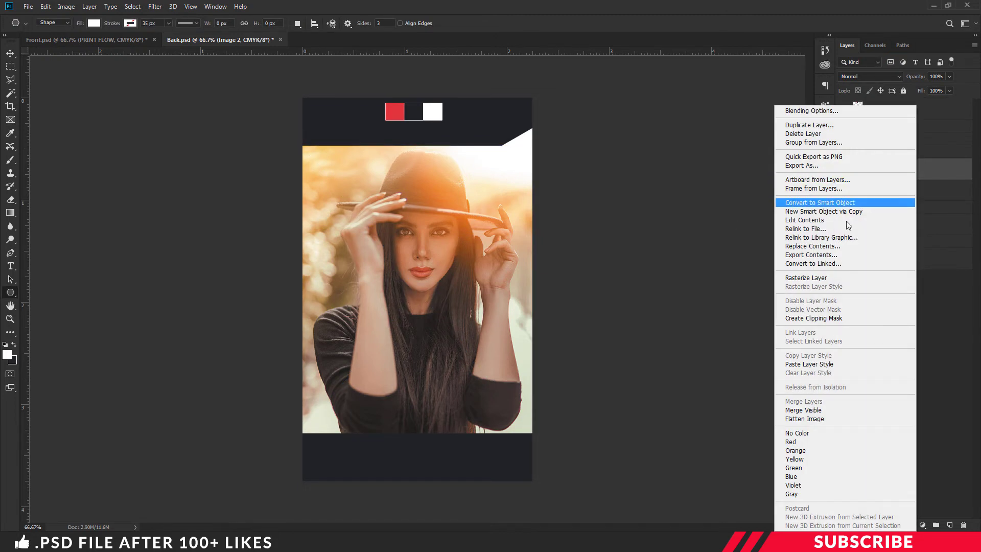
left_click(815, 318)
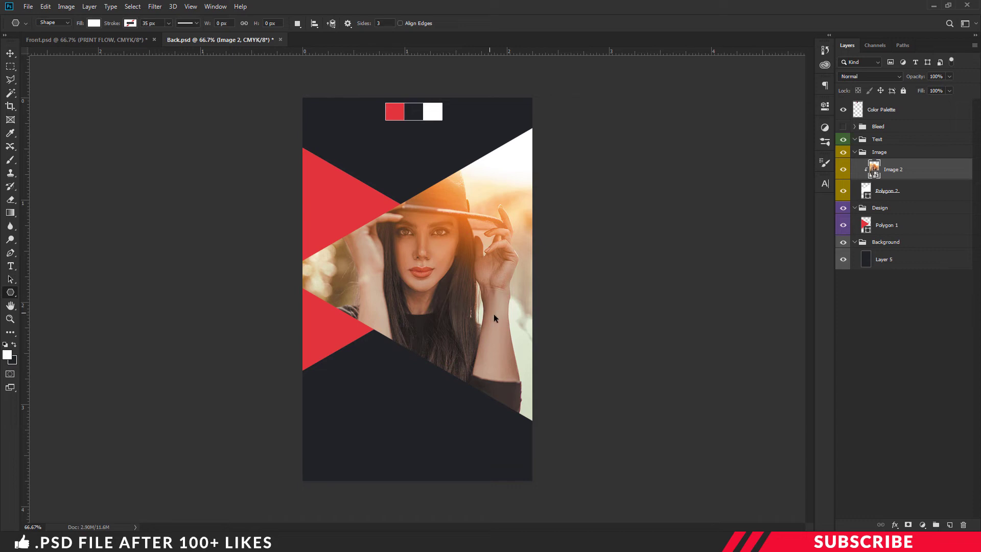
- Enlarge and reposition the clipped photo so her face fills the triangle
key("ctrl+t")
key("ctrl+minus")
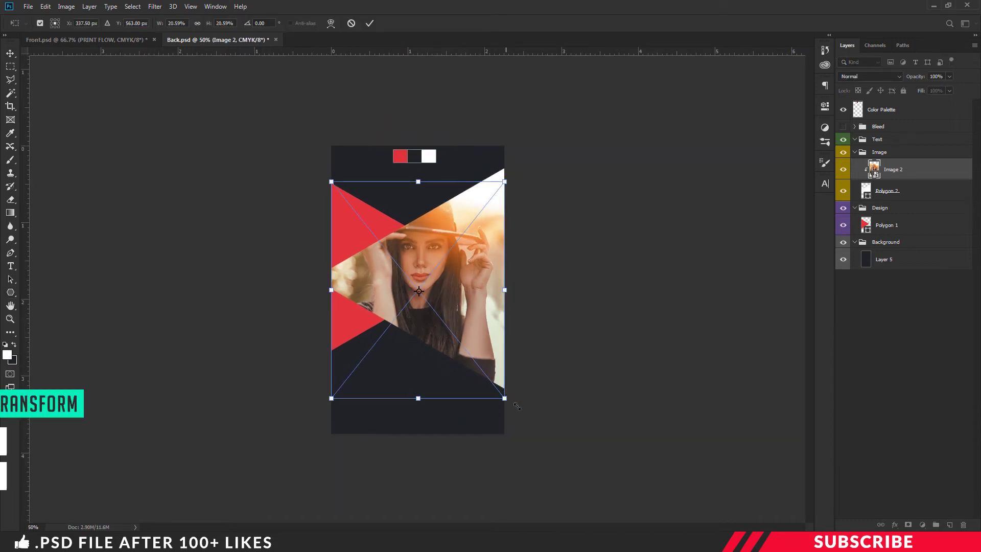
mouse_move(517, 406)
left_mouse_down()
mouse_move(532, 415)
mouse_move(521, 412)
left_mouse_up()
left_click_drag(505, 354, 505, 357)
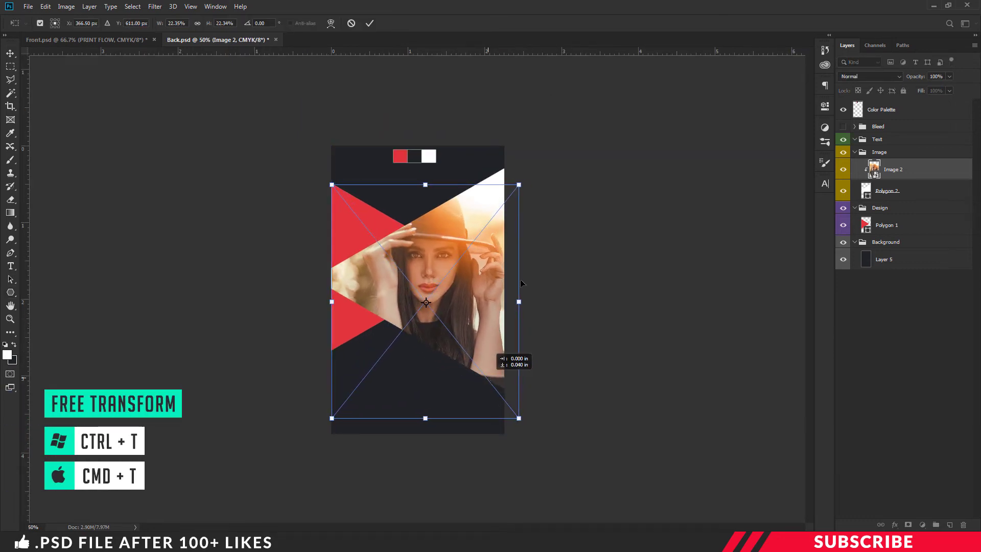
left_click_drag(518, 184, 535, 168)
left_click_drag(493, 244, 501, 253)
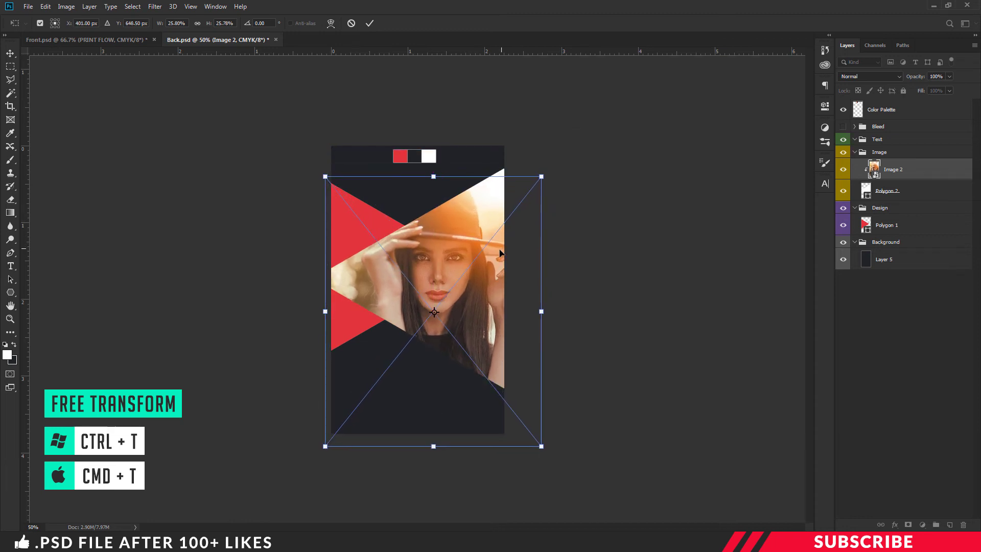
left_click_drag(541, 446, 526, 448)
key("Return")
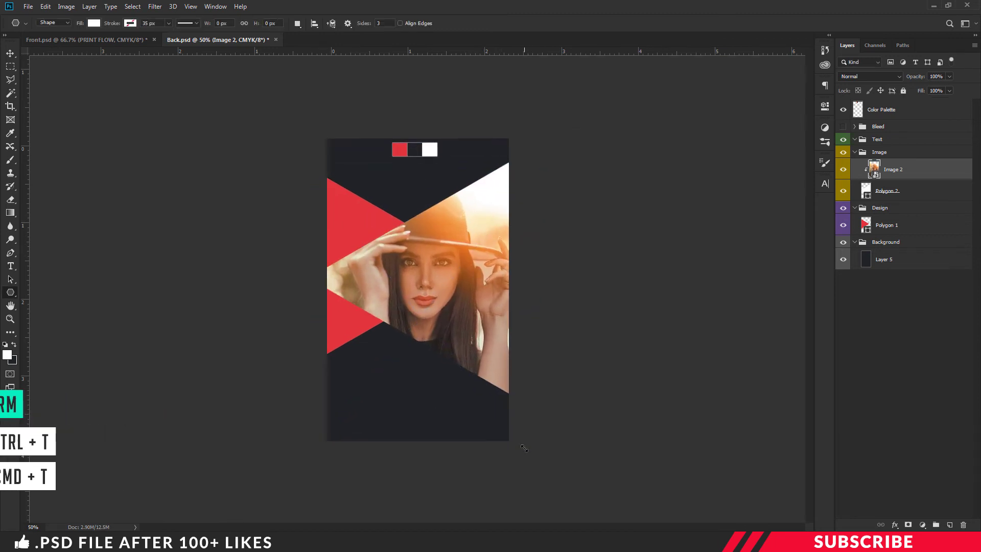
key("ctrl+plus")
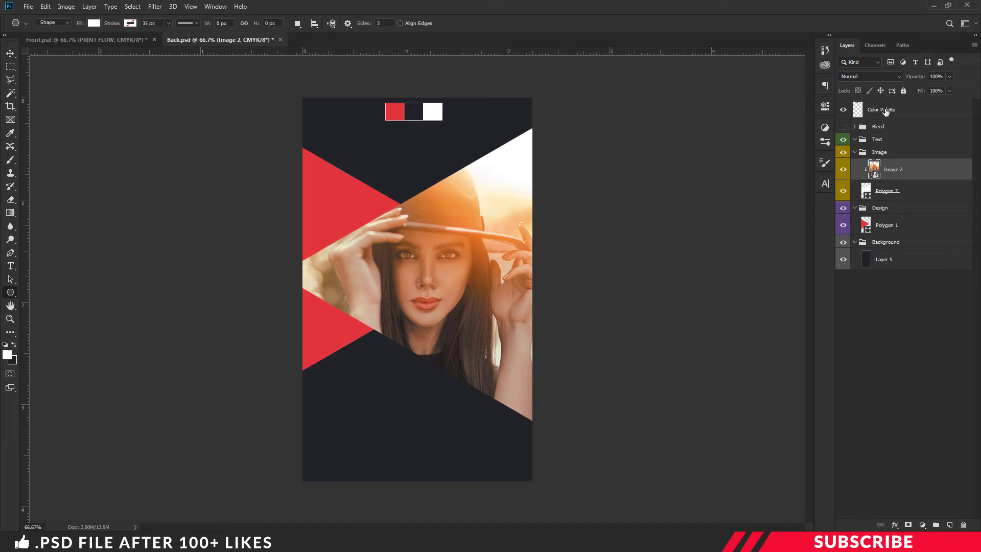
- Add a new layer in the Text group, hide the Color Palette, and type JOHN DOE near the card's top
left_click(892, 140)
left_click(950, 524)
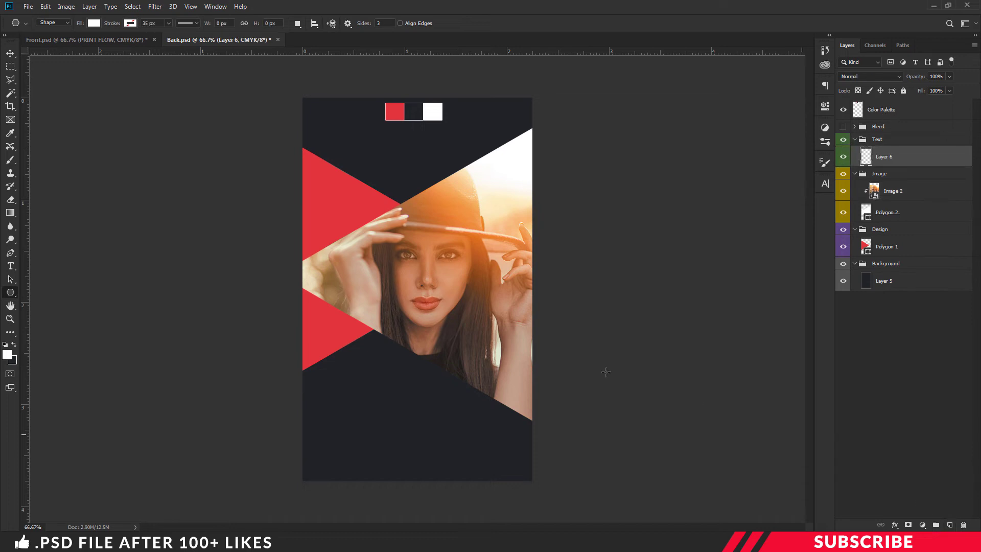
left_click(8, 356)
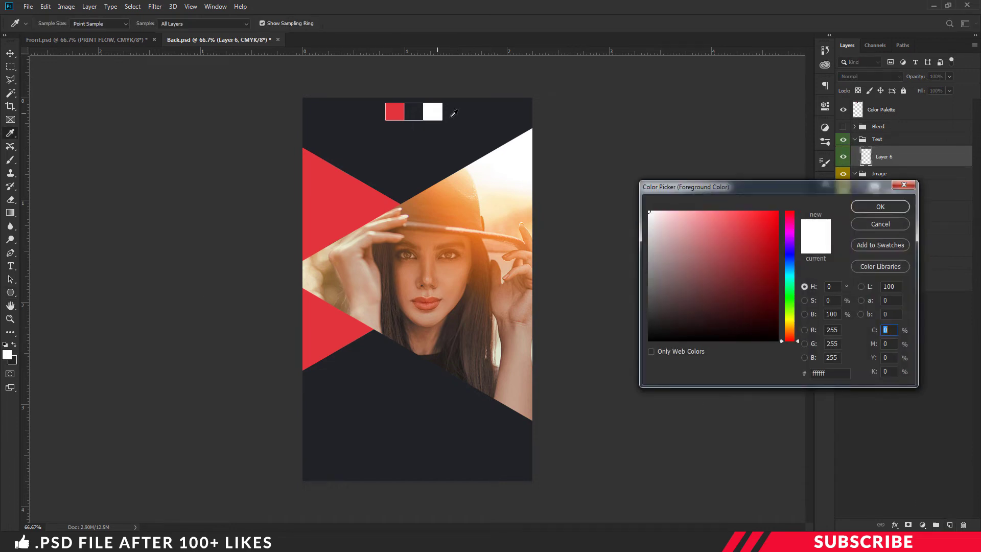
left_click(879, 206)
left_click(843, 109)
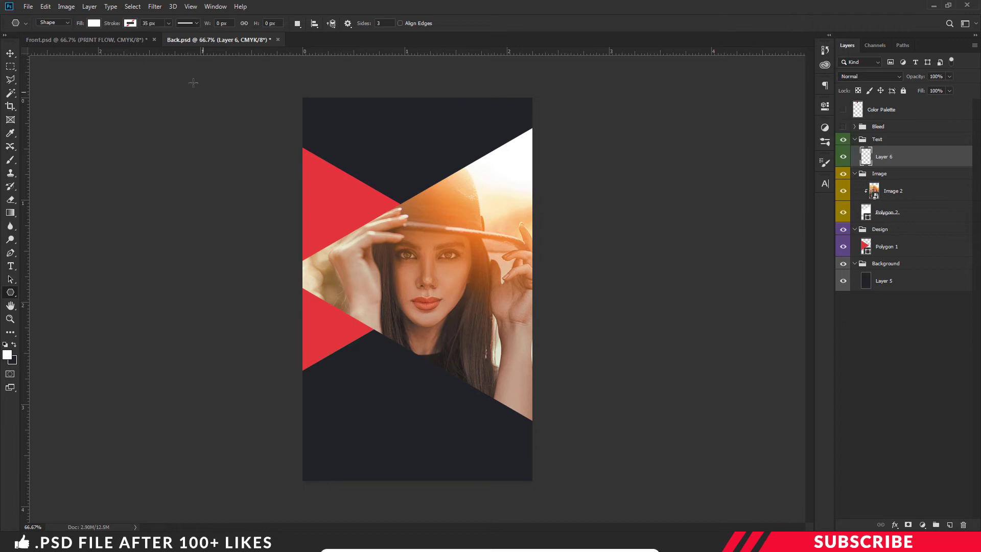
key("t")
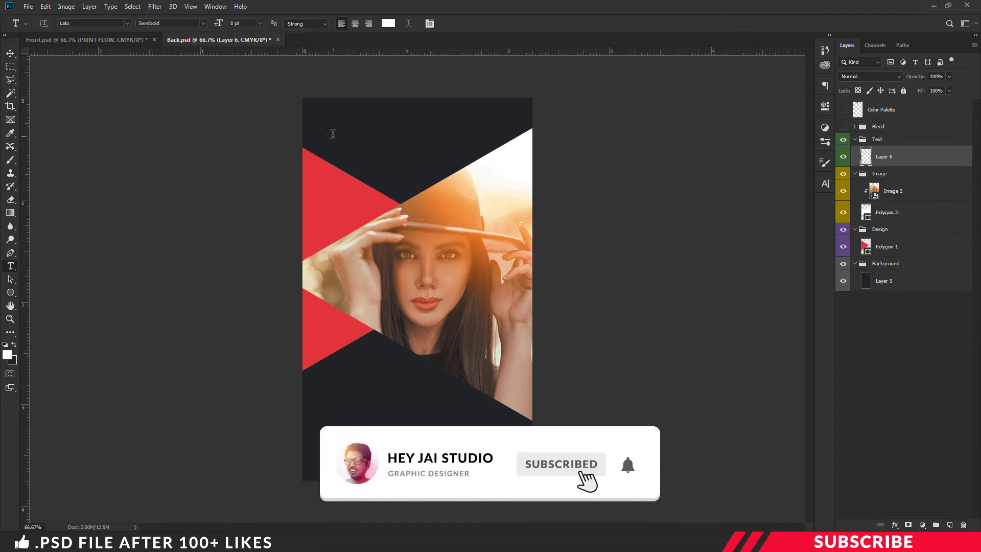
left_click(332, 133)
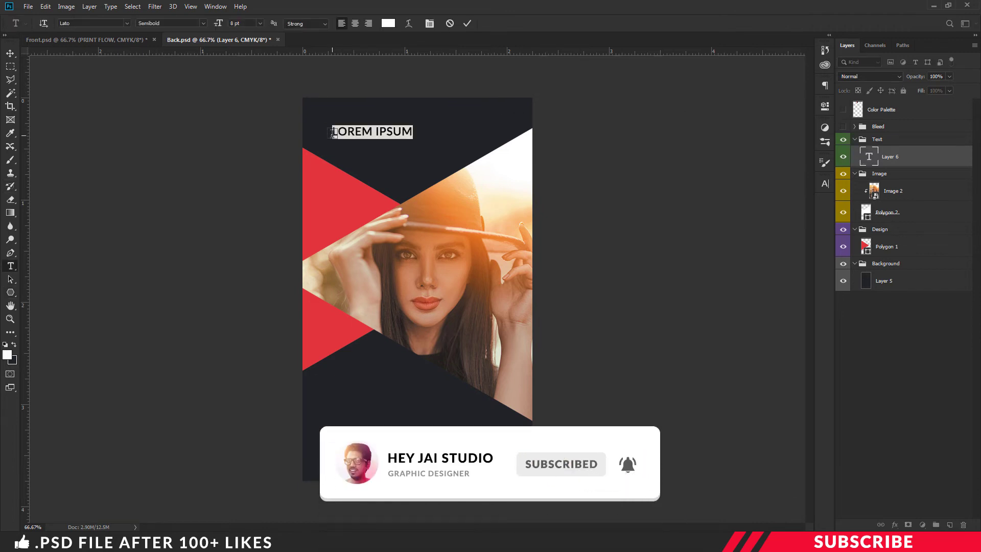
type("JOHN DOE")
key("ctrl+Return")
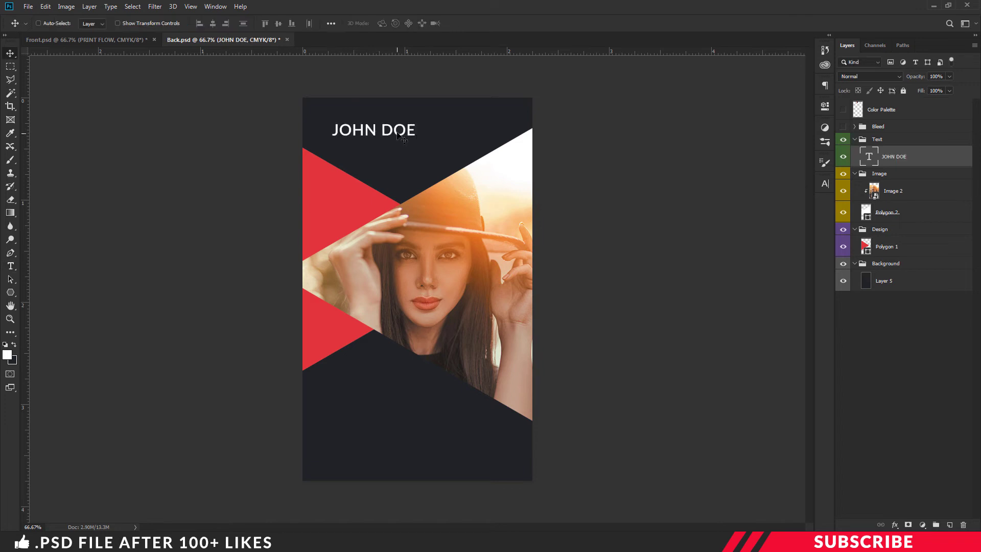
key("c")
- Duplicate the name line and retype it as DESIGNER in red
key("ctrl+j")
double_click(869, 157)
type("DESIGNER")
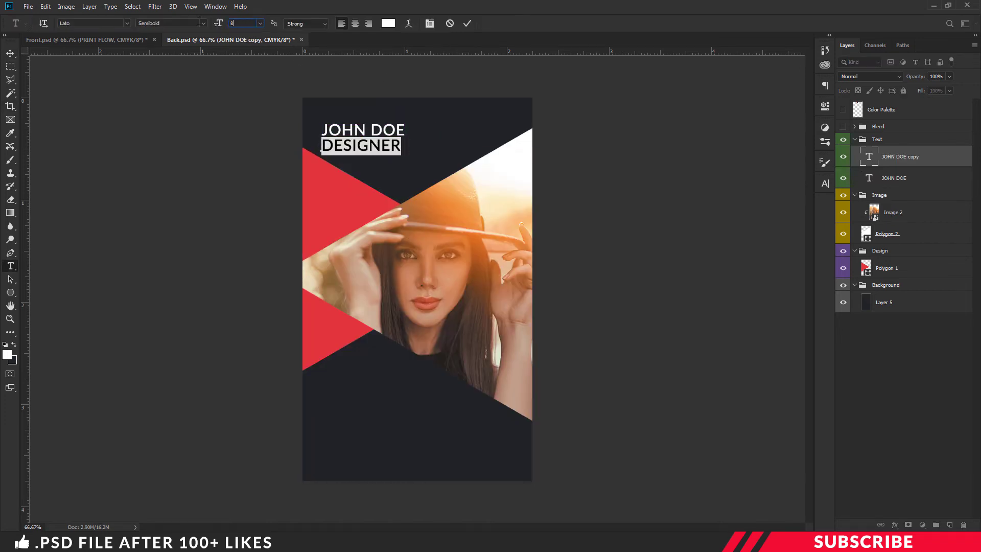
left_click(388, 23)
left_click(747, 225)
left_click(873, 207)
key("ctrl+Return")
- Collapse the Text, Design and Background groups and open Icons.psd from the project folder
key("v")
left_click(854, 139)
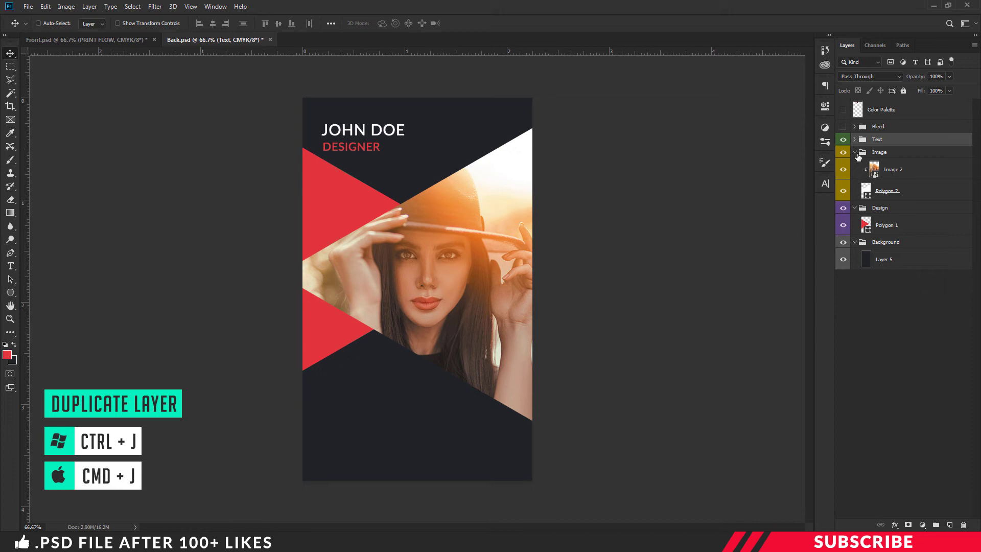
left_click(854, 164)
left_click(855, 177)
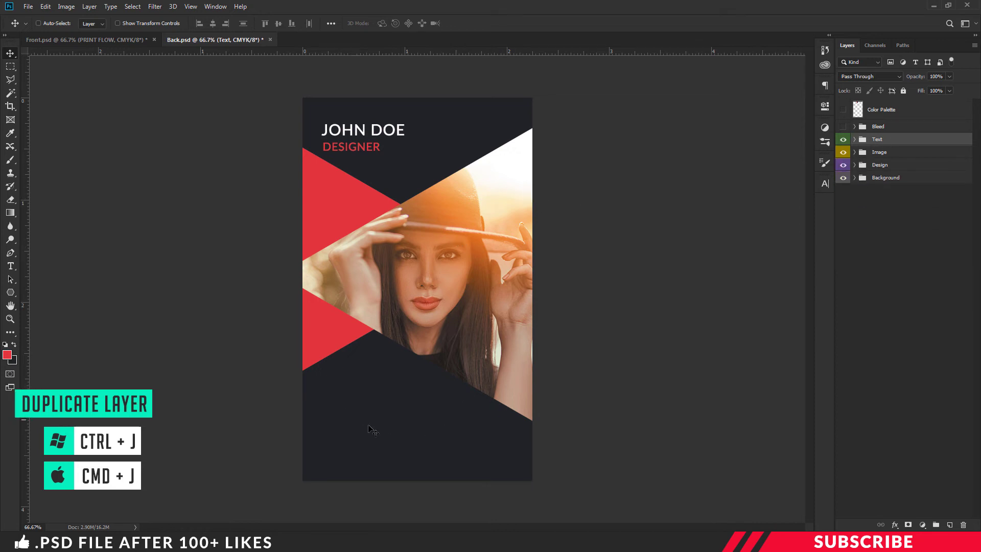
mouse_move(440, 542)
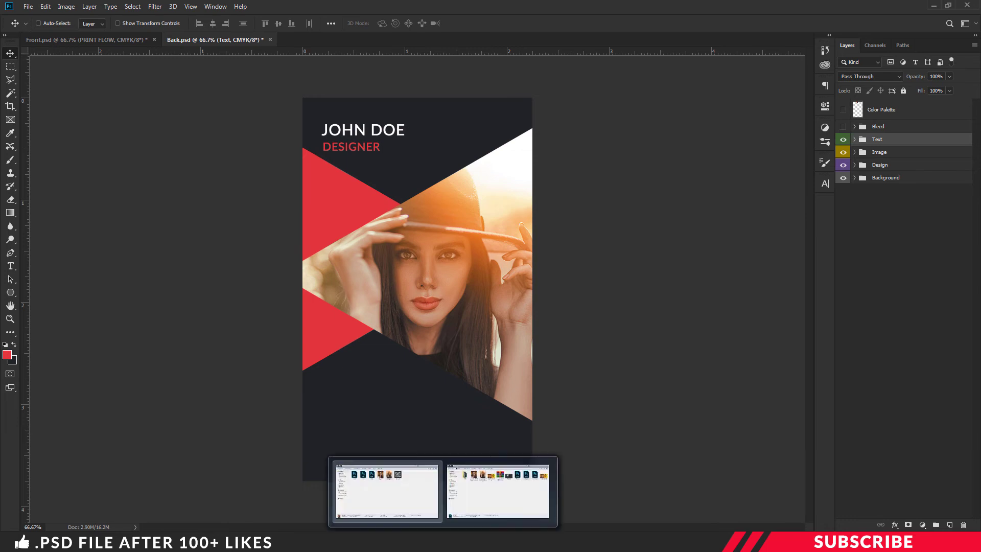
left_click(385, 491)
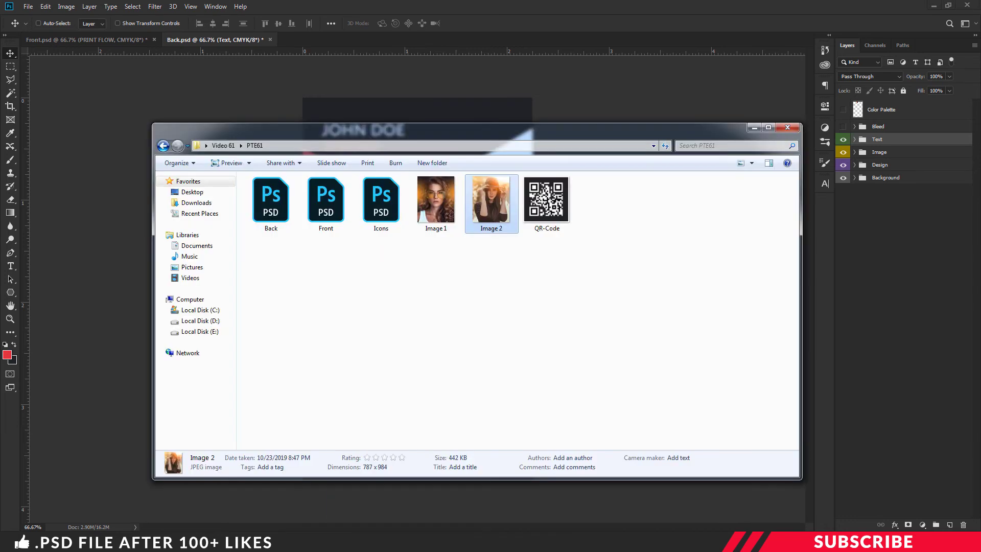
double_click(385, 210)
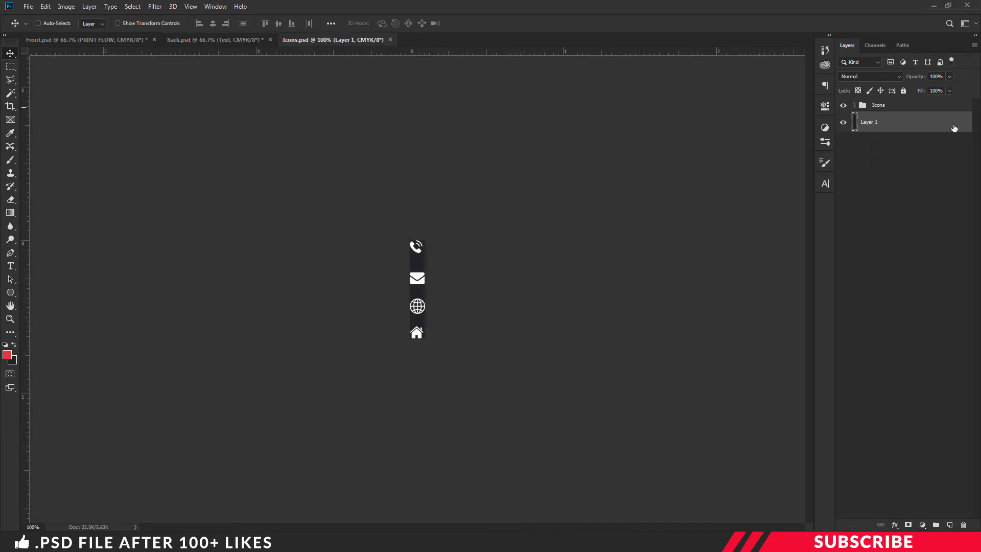
- Copy the Icons group from Icons.psd into Back.psd, close Icons.psd, and move the icons to the lower left
left_click(881, 106)
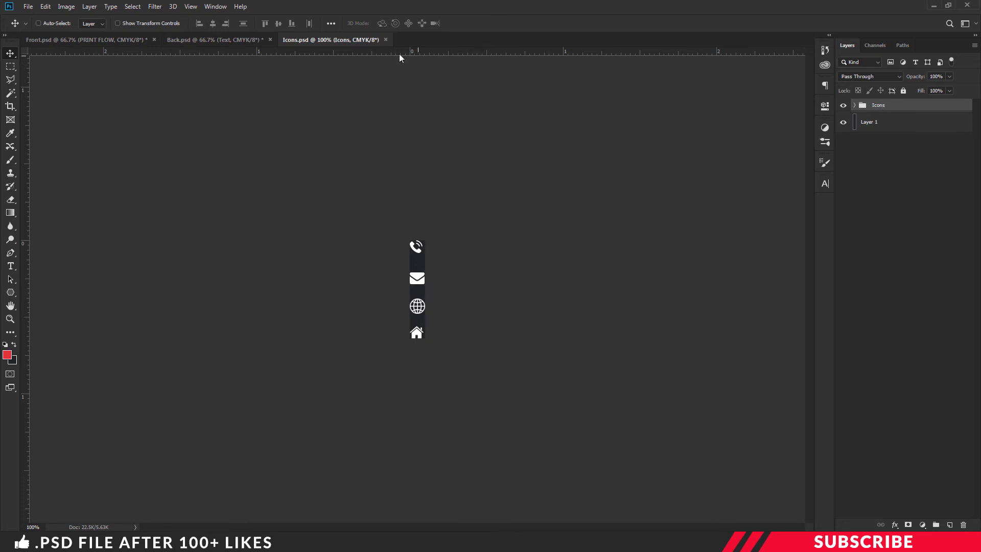
left_click_drag(365, 58, 306, 56)
left_click_drag(894, 107, 553, 168)
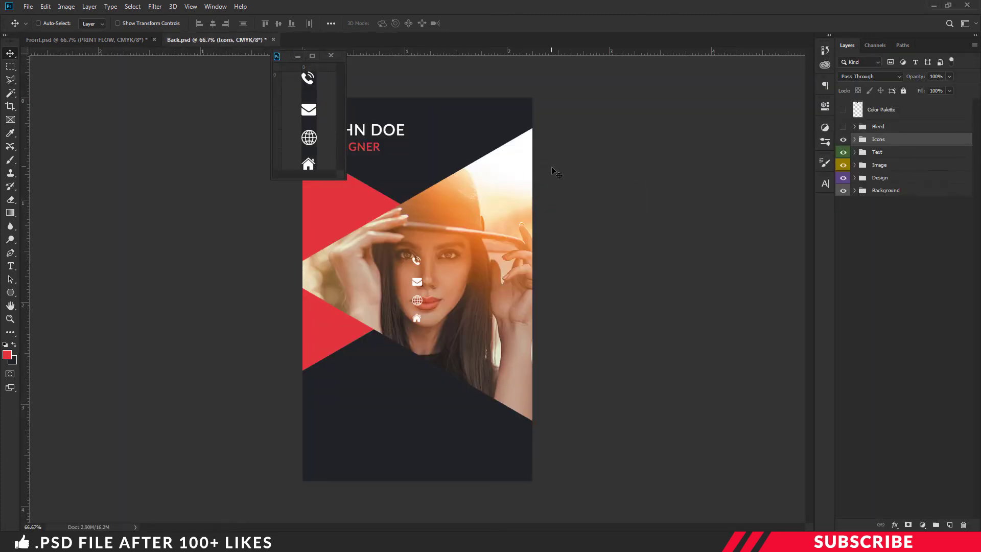
left_click(331, 56)
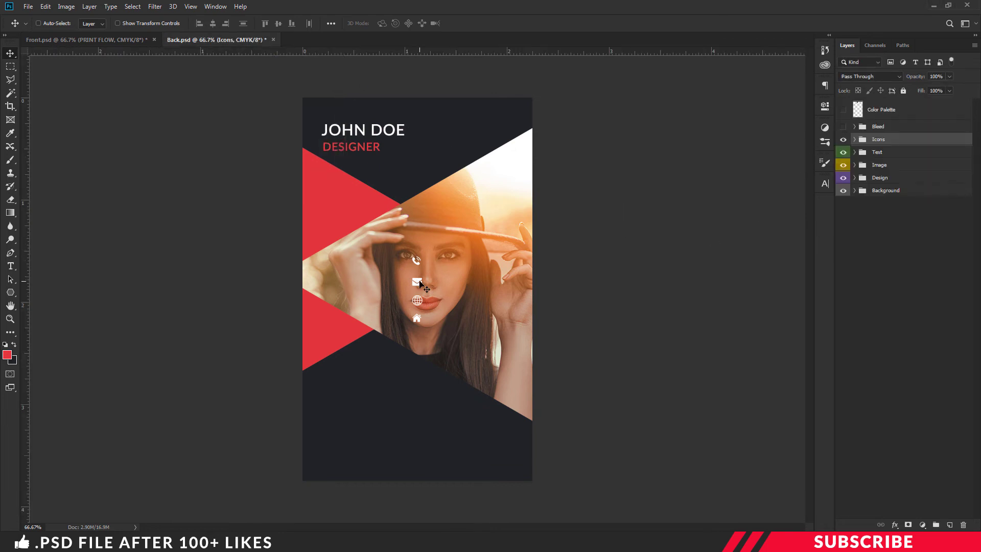
left_click_drag(422, 283, 333, 415)
- Add a new layer above the DESIGNER line in the Text group with white as the foreground colour
left_click(854, 152)
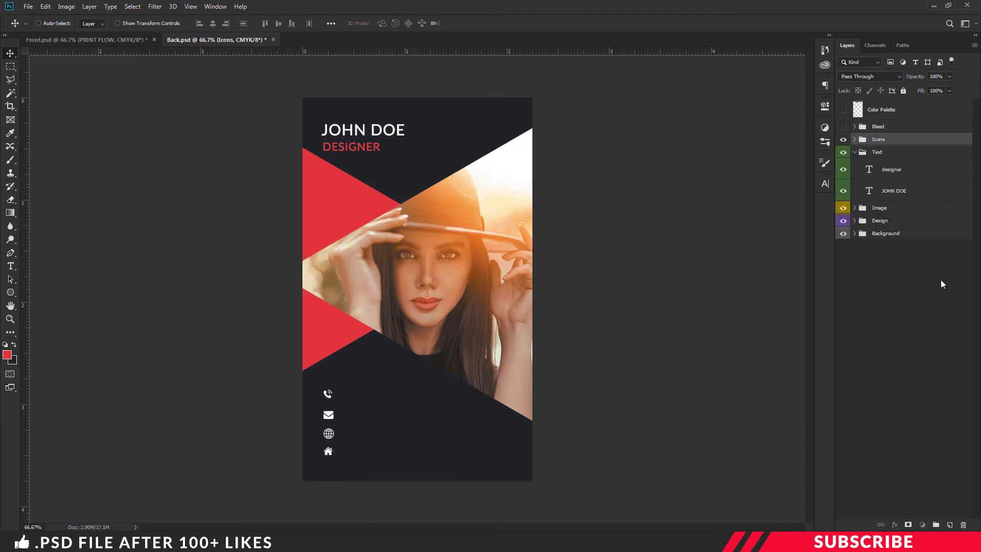
left_click(900, 172)
left_click(950, 525)
key("i")
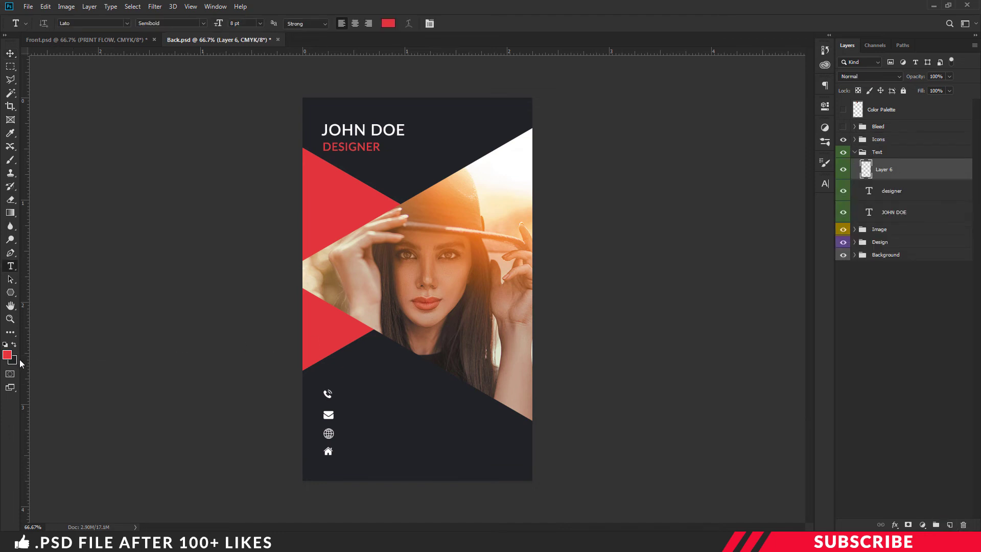
left_click(8, 355)
left_click(648, 210)
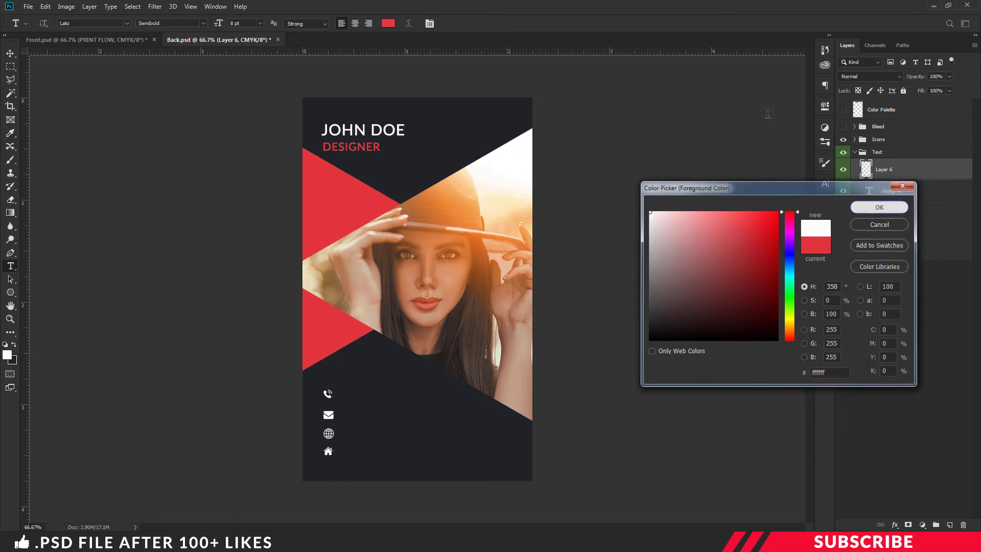
left_click(880, 207)
key("t")
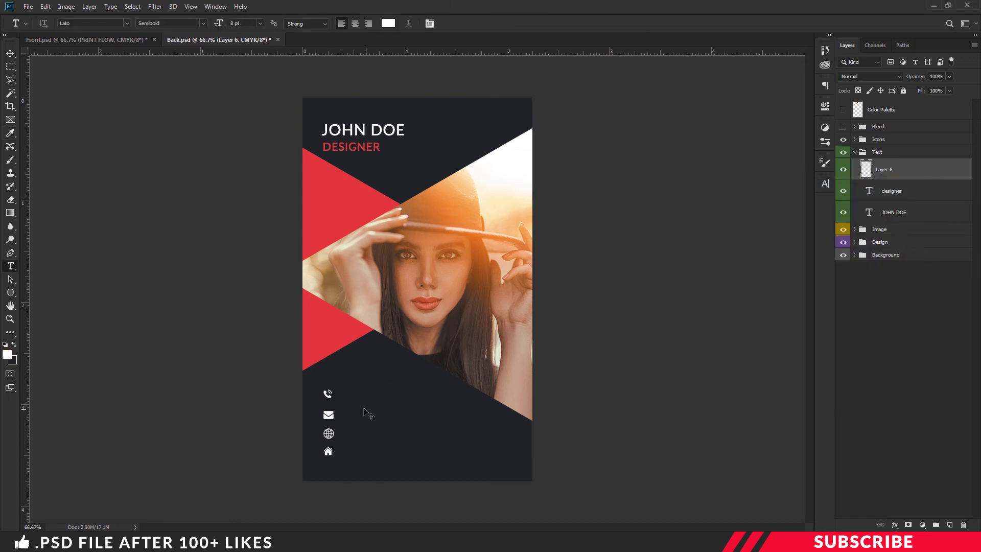
- Type a placeholder phone number beside the phone icon
key("ctrl+plus")
scroll(364, 403, "down", 2)
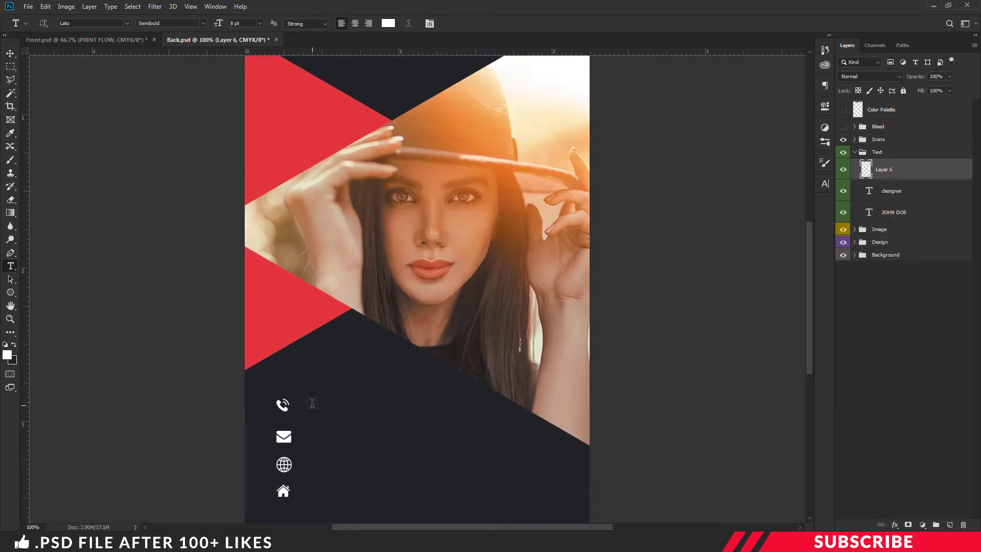
left_click(312, 403)
key("BackSpace")
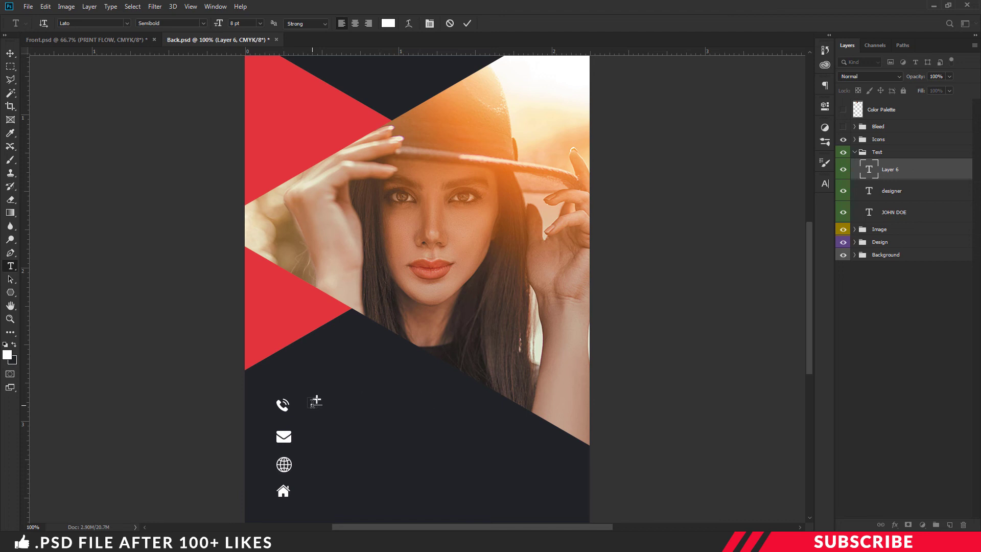
type("+987 324 621")
key("ctrl+Return")
key("v")
- Duplicate the phone line for the other icon rows, moving one copy down
key("ctrl+j")
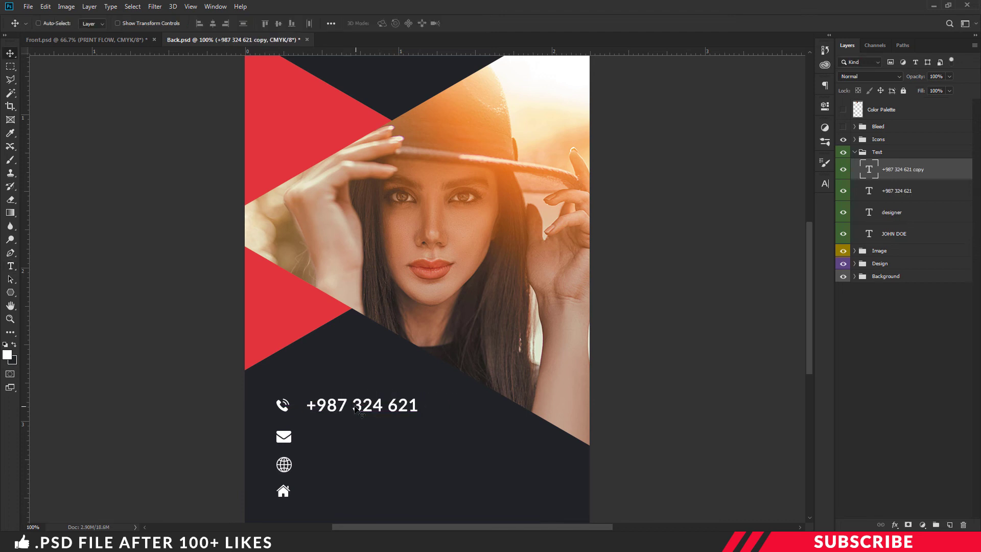
scroll(360, 372, "down", 2)
left_click_drag(361, 371, 365, 440)
key("ctrl+j")
key("ctrl+j")
key("t")
left_click(359, 386)
key("ctrl+a")
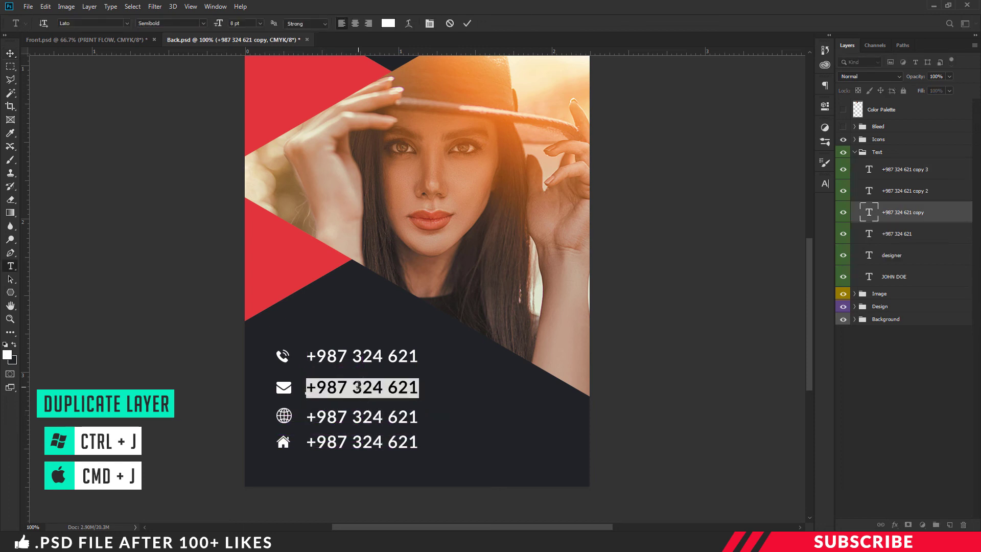
type("YOURSITE.COM")
key("ctrl+a")
key("ctrl+t")
type("yoursite.com")
left_click(371, 386)
type("@mail")
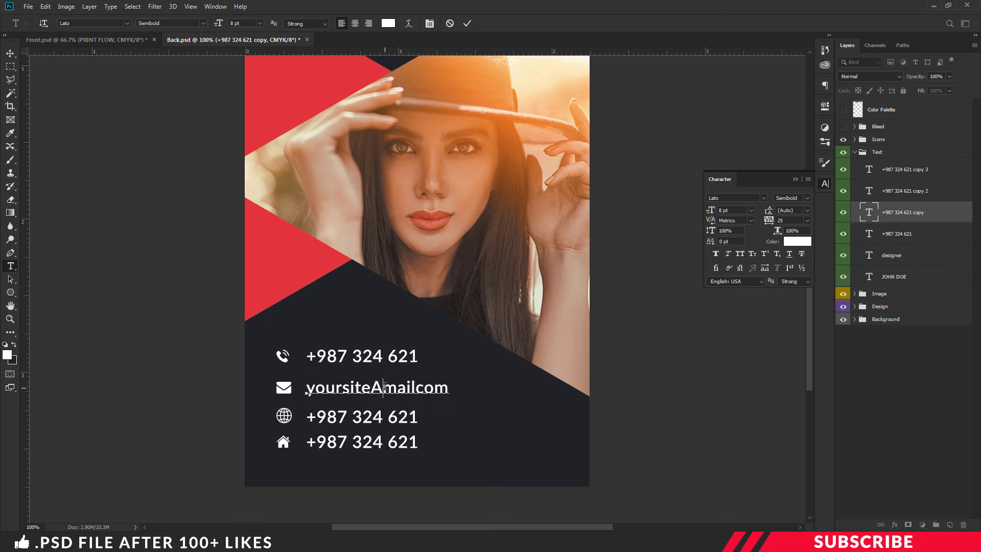
key("ctrl+a")
type("Yourid@mail.com")
left_click(362, 416)
key("ctrl+a")
type("WWW.YOURSITE.")
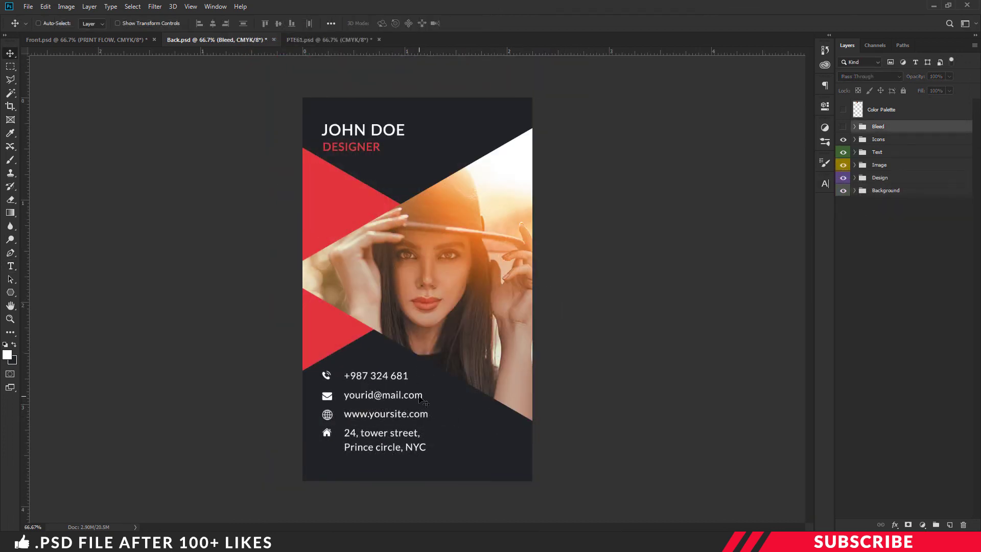
- Open Save As and its file format list, then cancel without saving
left_click(33, 10)
left_click(48, 121)
left_click(349, 347)
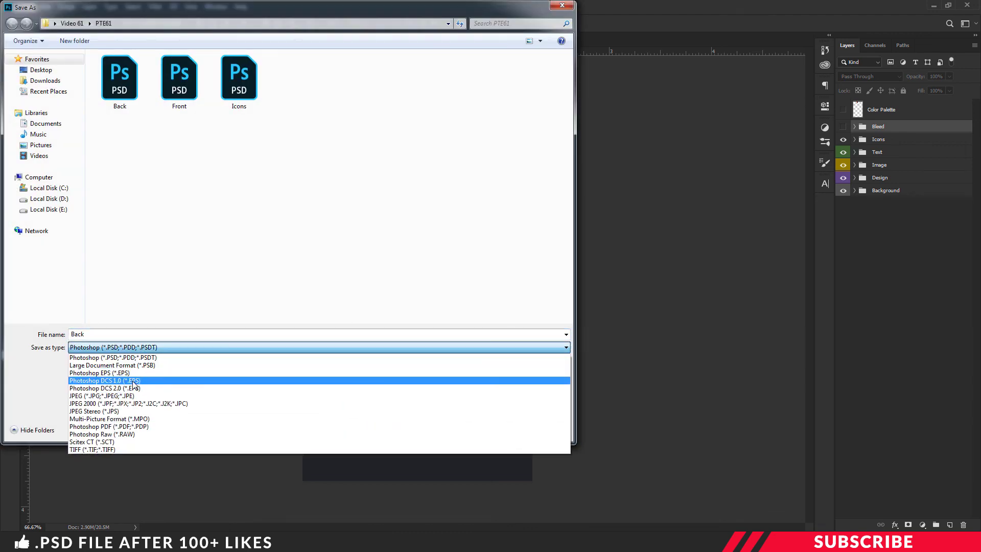
key("Escape")
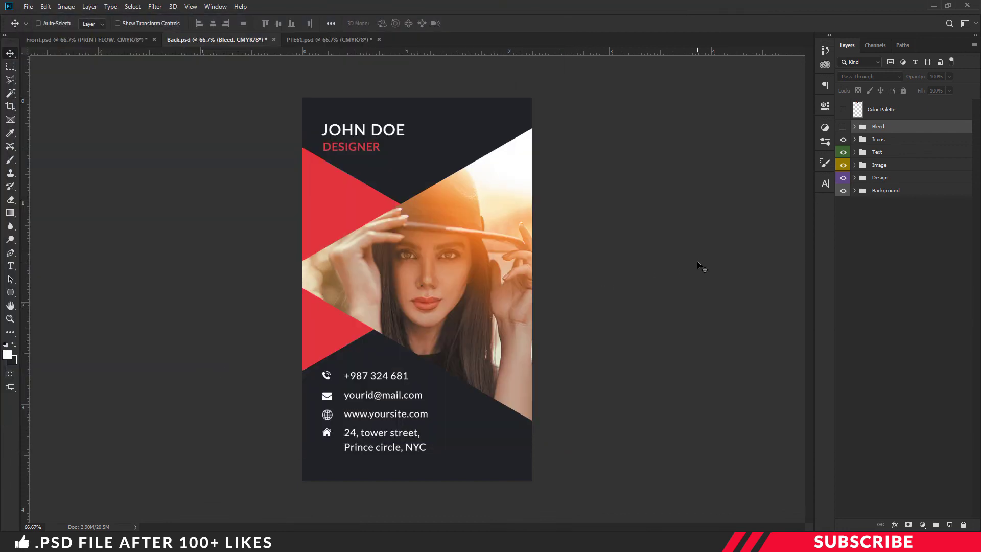